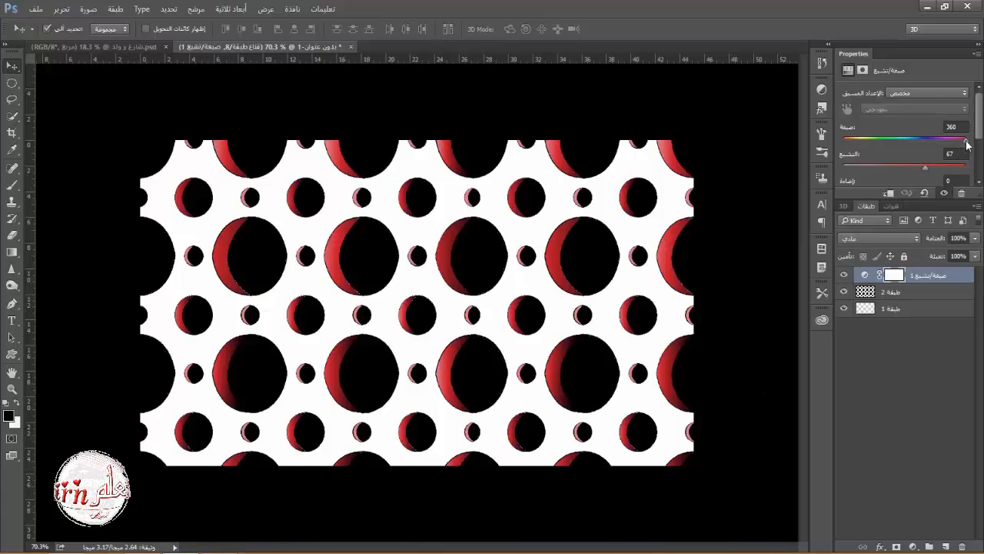
Set the hue of the Hue/Saturation adjustment layer to 360
mouse_move(968, 145)
left_mouse_down()
mouse_move(851, 148)
mouse_move(978, 146)
left_mouse_up()
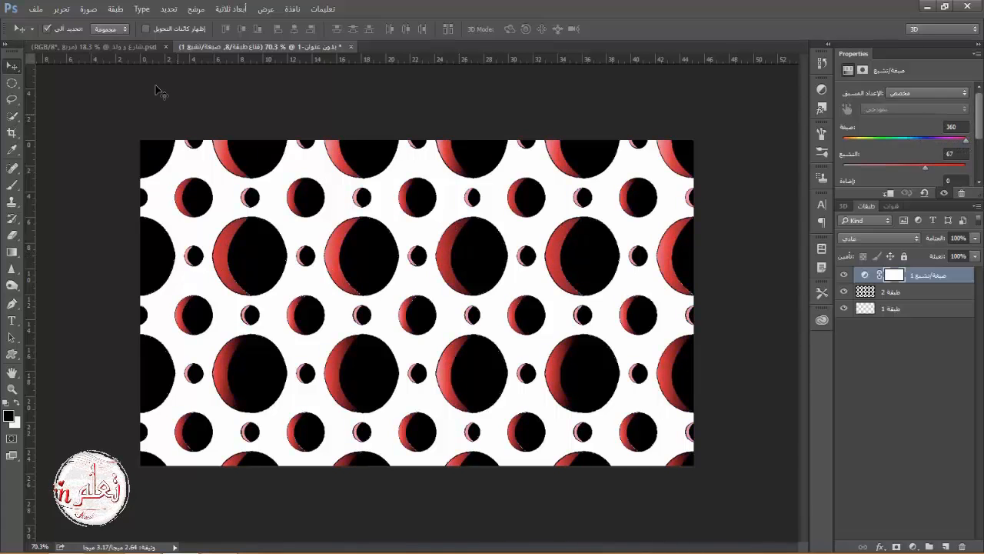
Switch to the شارع و ولد.psd document and show the square outline layer مربع and its 24cm dimension layer طبقة 1 نسخ
left_click(125, 46)
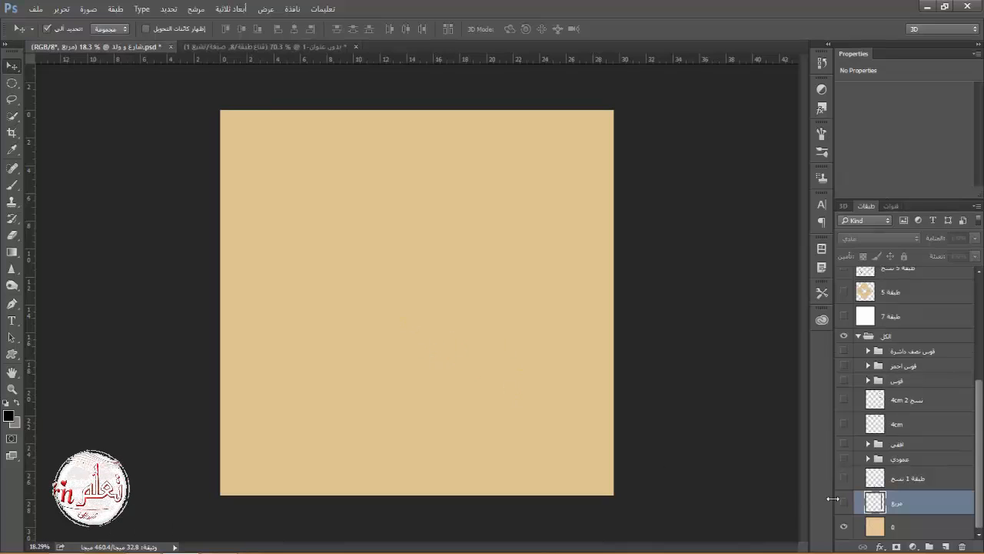
left_click(845, 504)
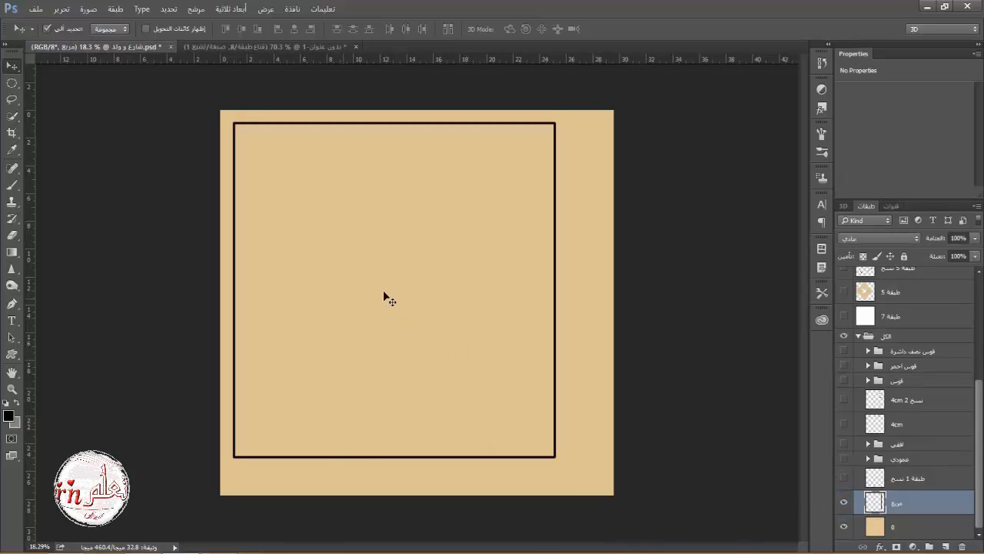
left_click(845, 478)
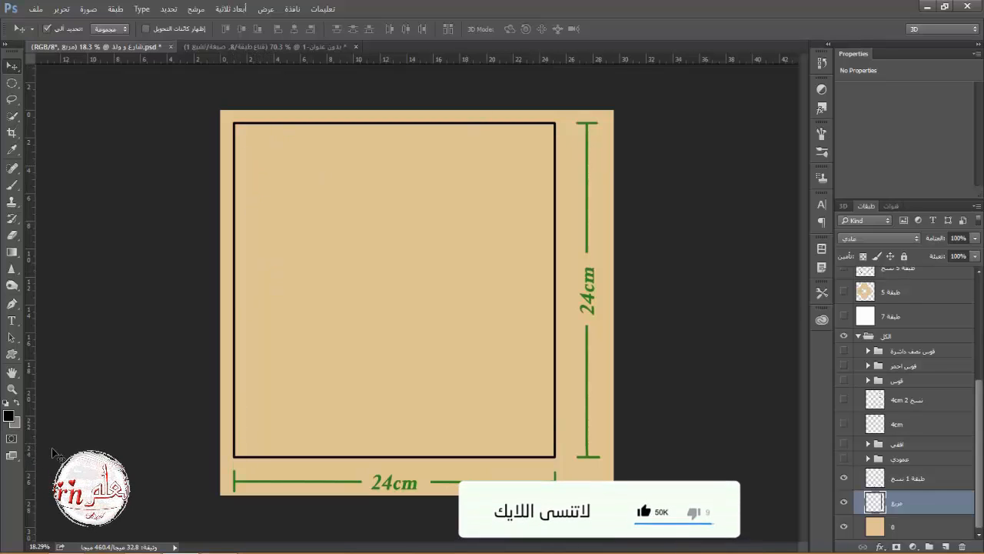
Show the vertical lines group عمودي with line layers 1, 2 and 3 all visible
left_click(845, 459)
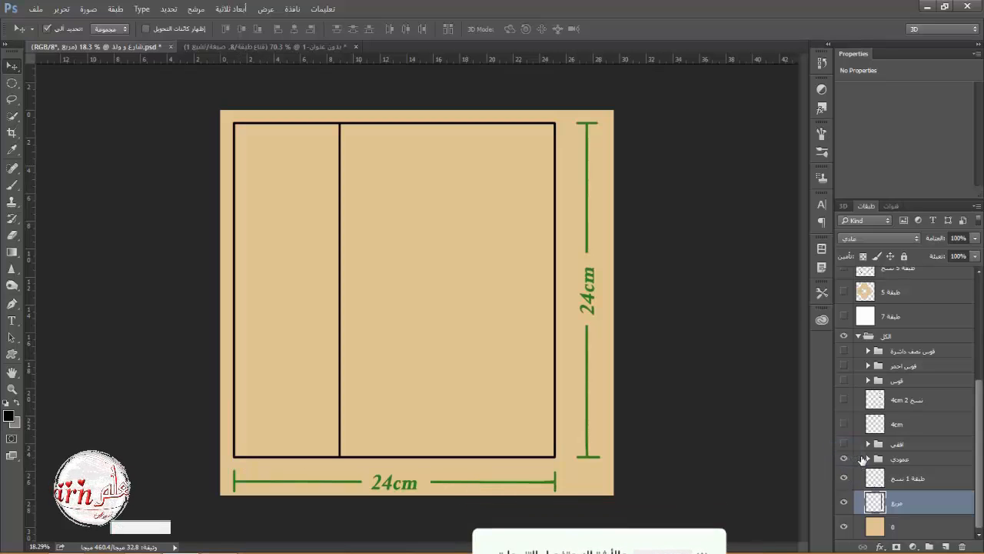
left_click(868, 459)
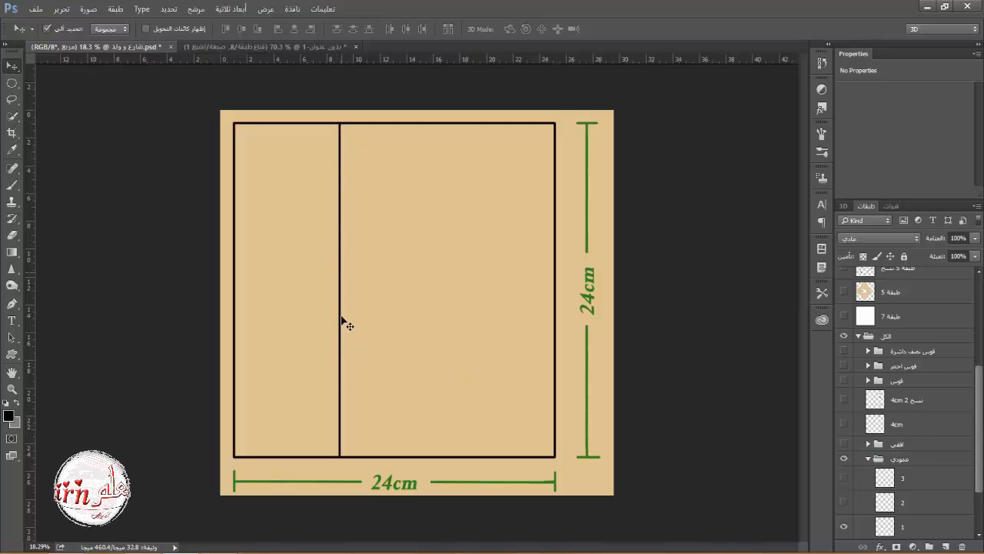
left_click(843, 526)
left_click(843, 526)
left_click(844, 503)
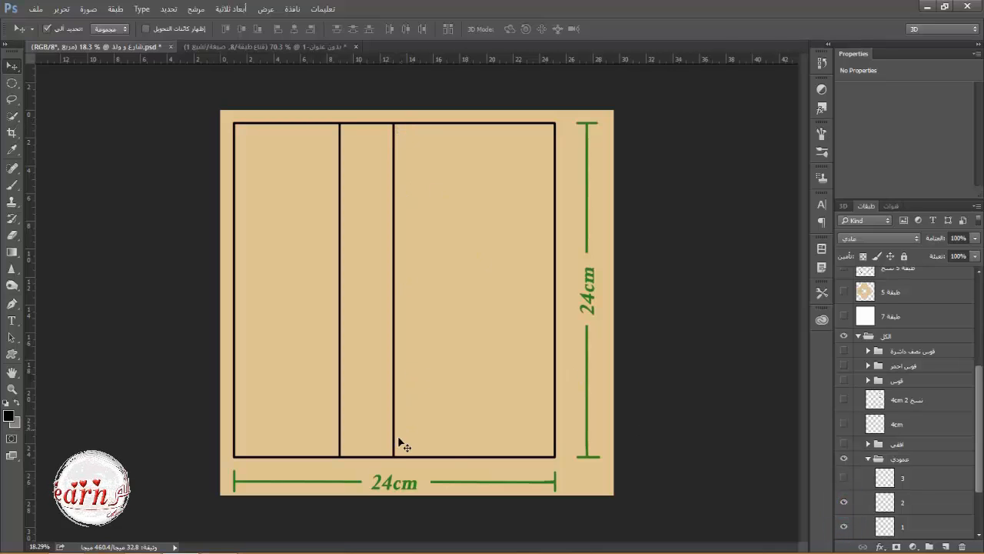
left_click(843, 478)
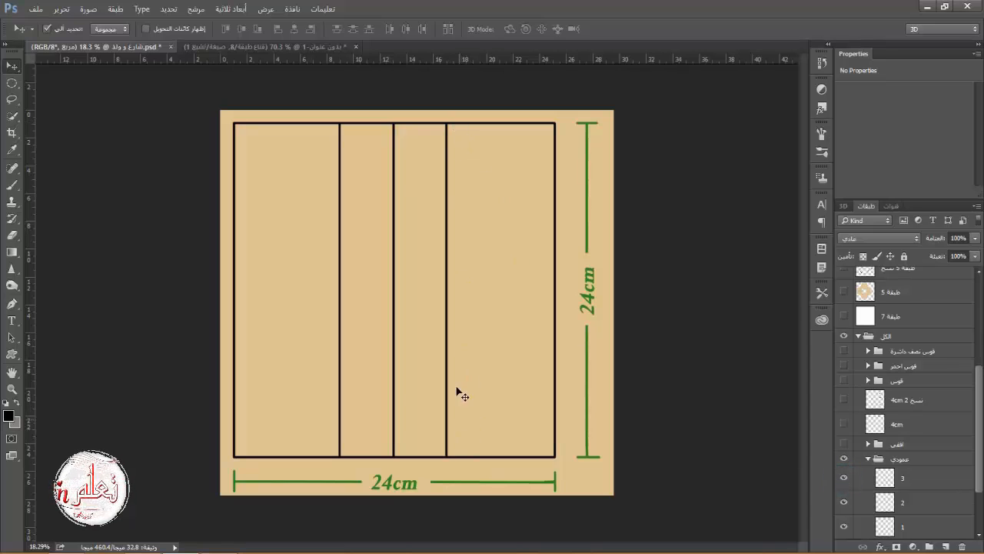
Show the horizontal lines group افقي with line layer 4 and both layers named 5 visible
left_click(846, 446)
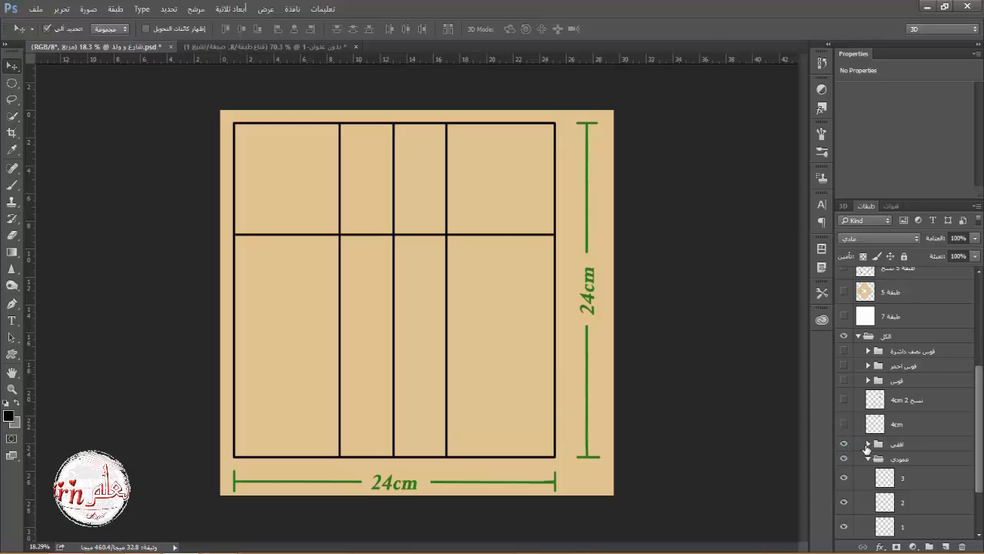
left_click(867, 445)
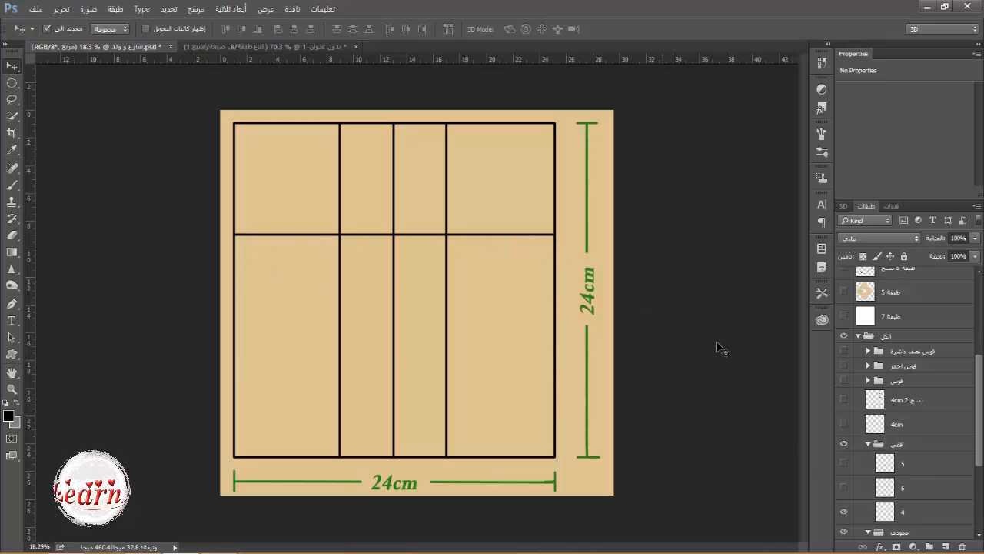
left_click(846, 488)
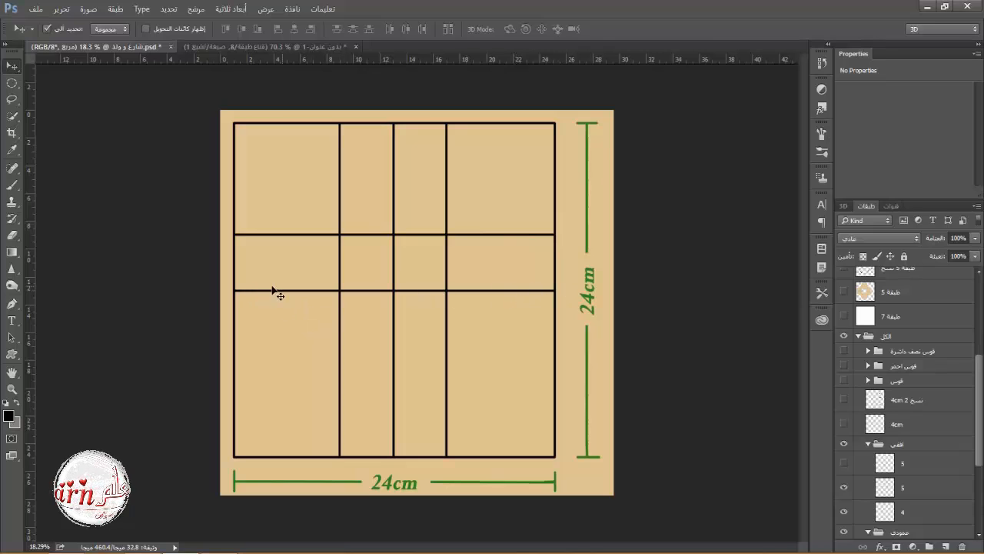
left_click(846, 488)
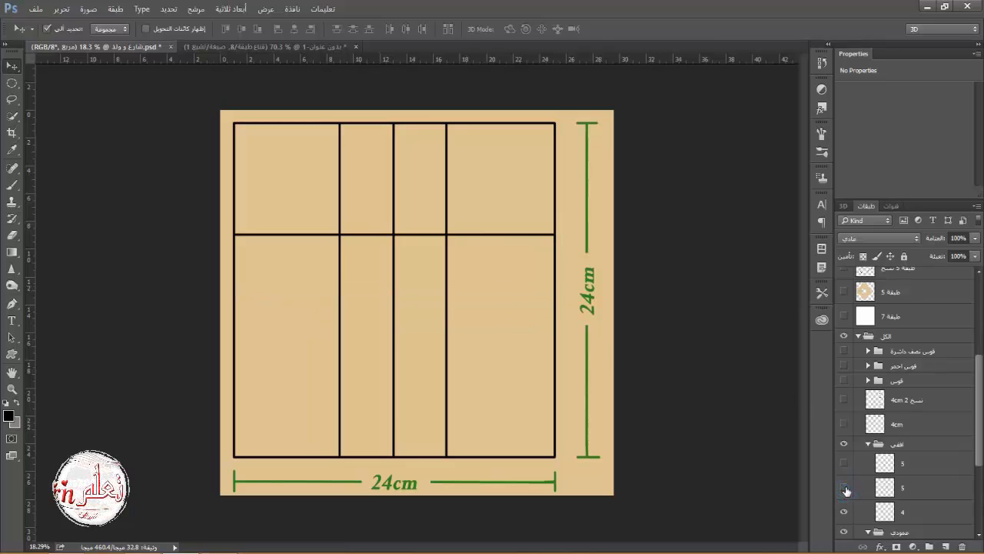
left_click(845, 488)
left_click(846, 464)
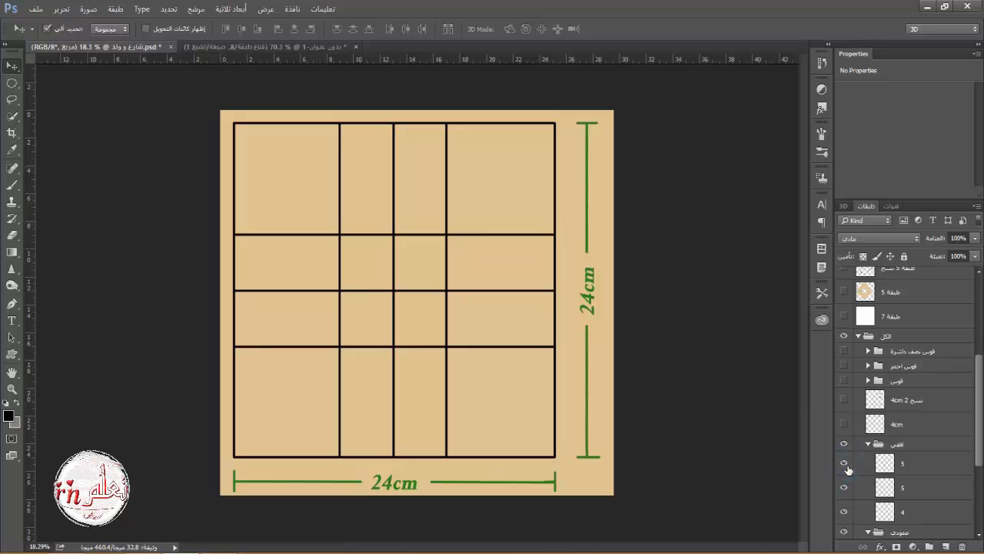
left_click(846, 464)
left_click(846, 463)
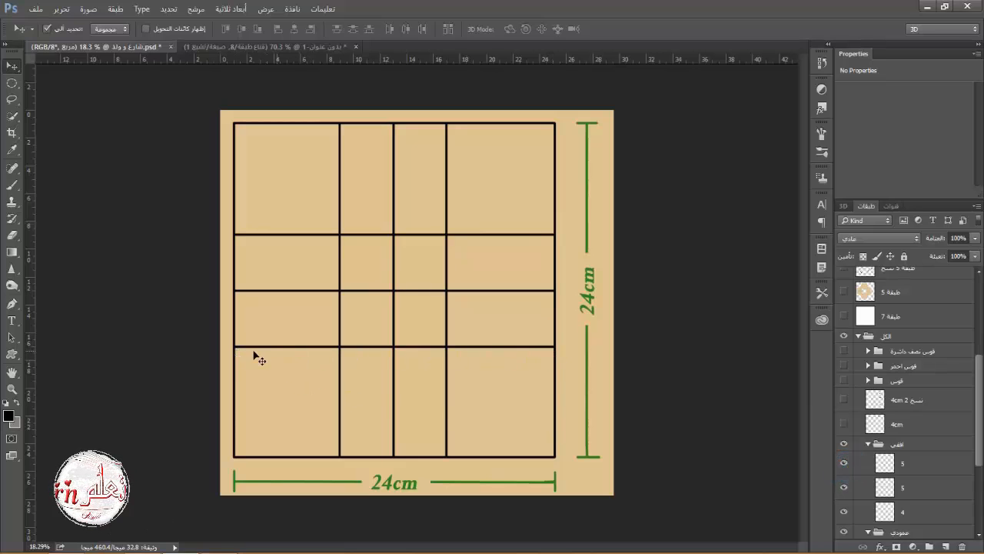
Collapse the two line groups and show the column and row measurement layers 4cm and 4cm نسخ 2
left_click(868, 444)
left_click(868, 459)
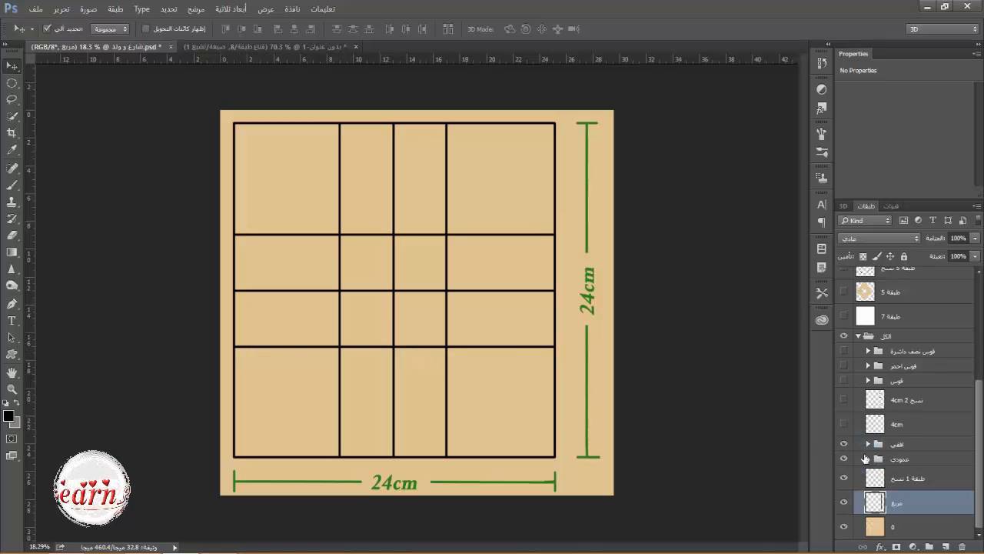
left_click(844, 426)
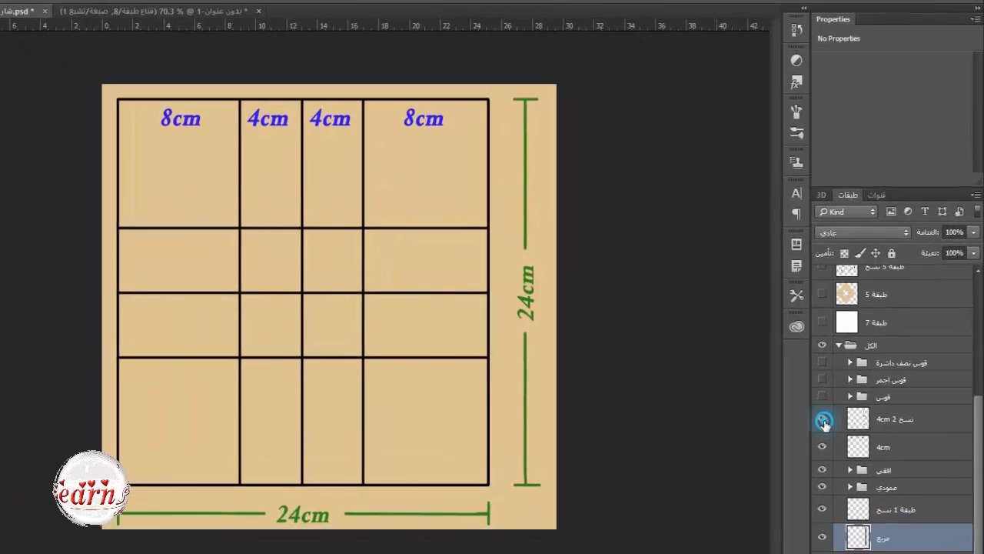
left_click(845, 401)
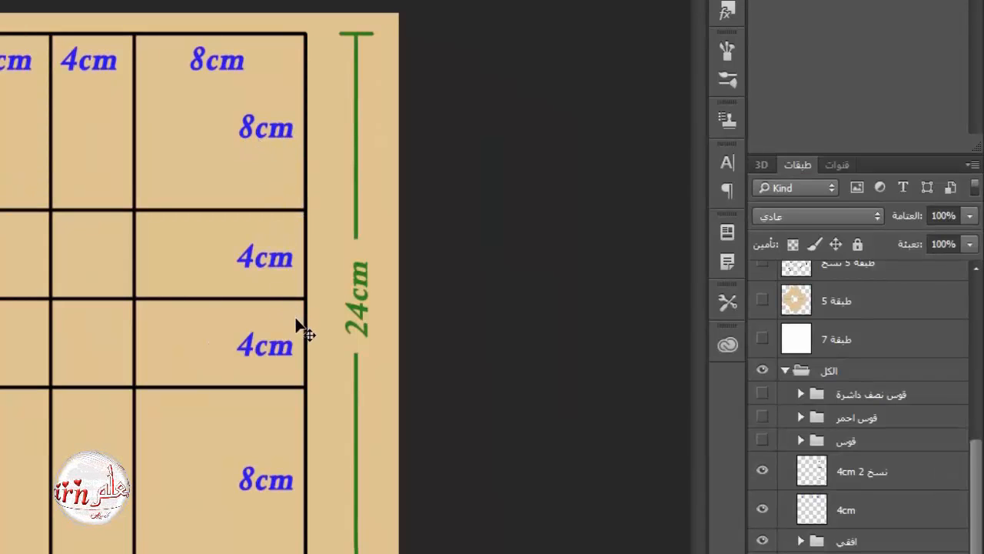
scroll(297, 318, "up", 1)
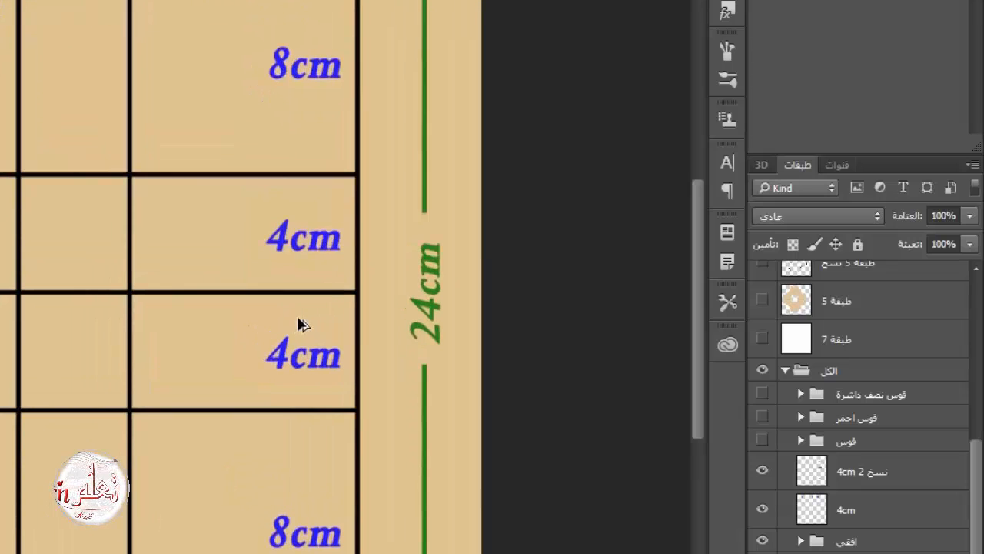
scroll(297, 315, "down", 1)
scroll(297, 315, "up", 1)
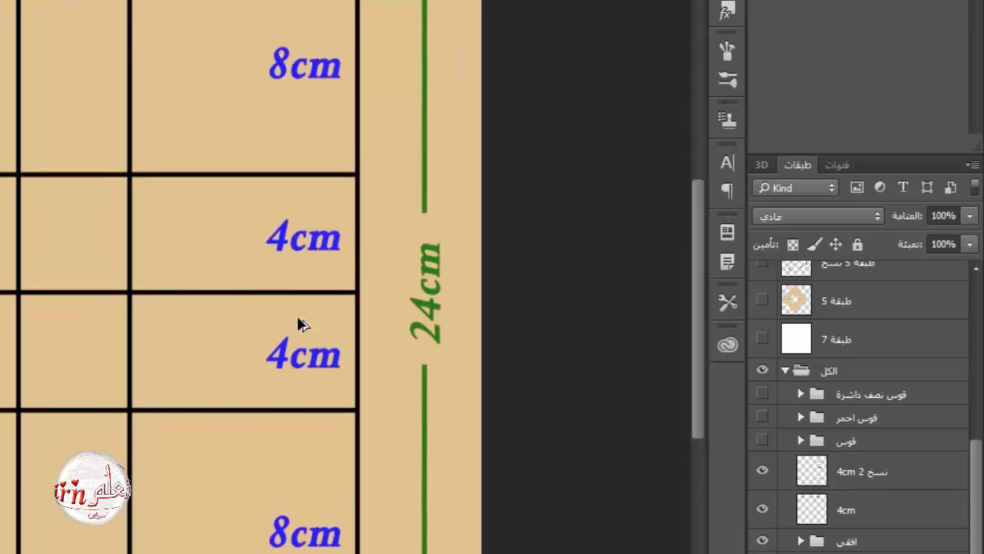
left_click_drag(694, 365, 693, 356)
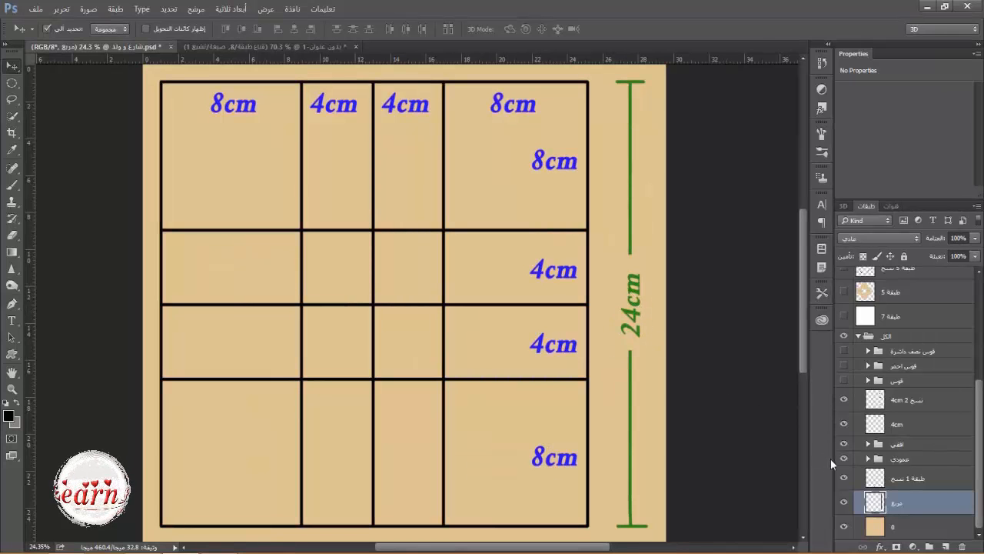
Show the arcs group قوس with its four red corner arc layers, leaving the group collapsed
left_click(844, 381)
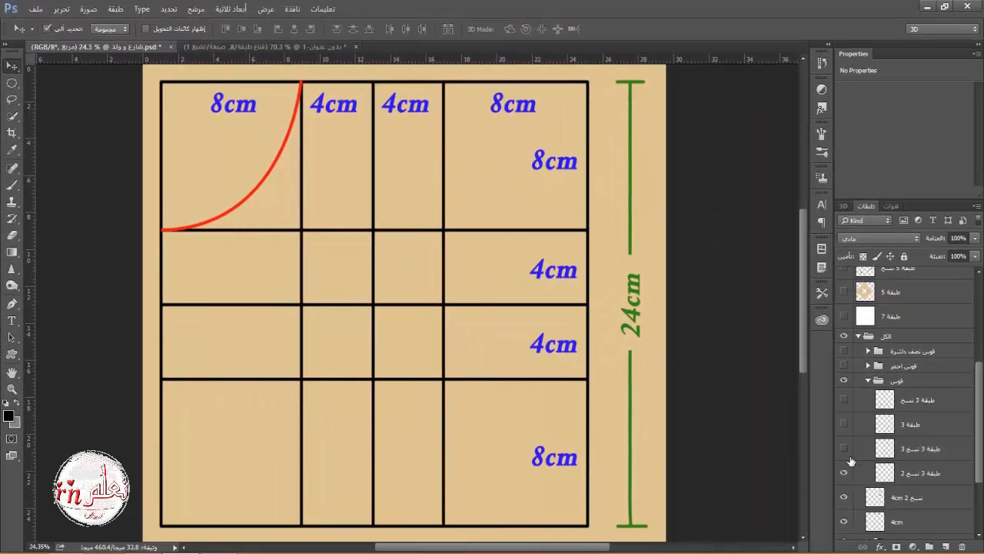
left_click(845, 448)
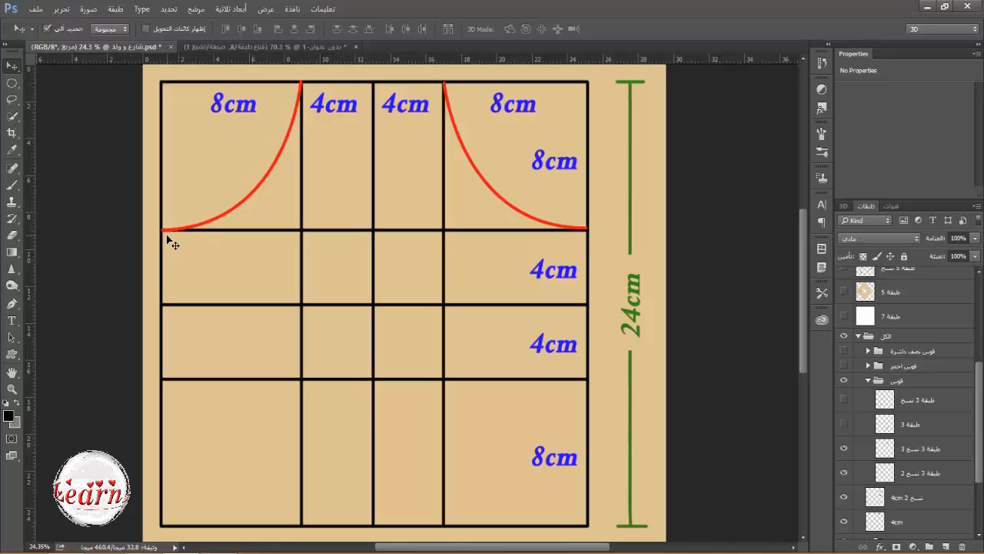
left_click(845, 424)
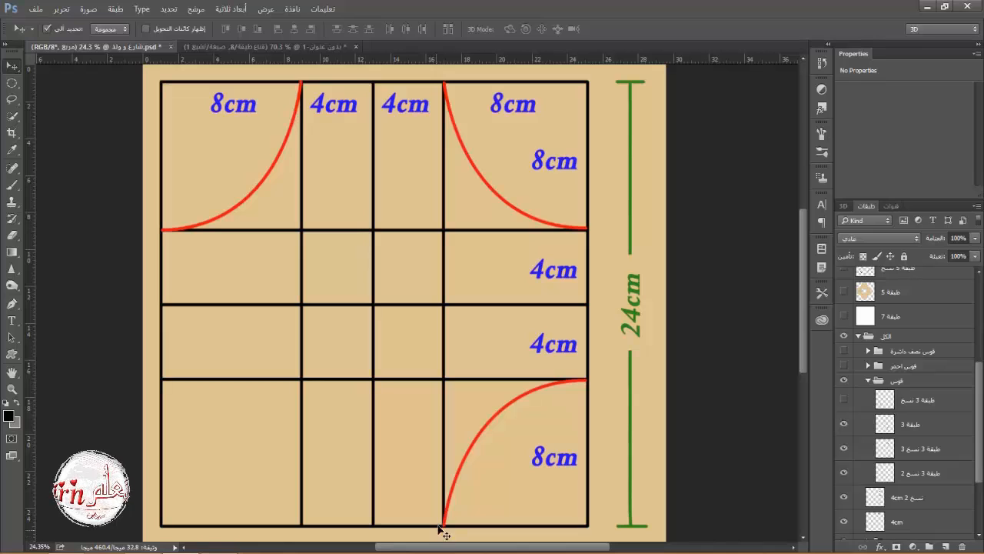
left_click(843, 400)
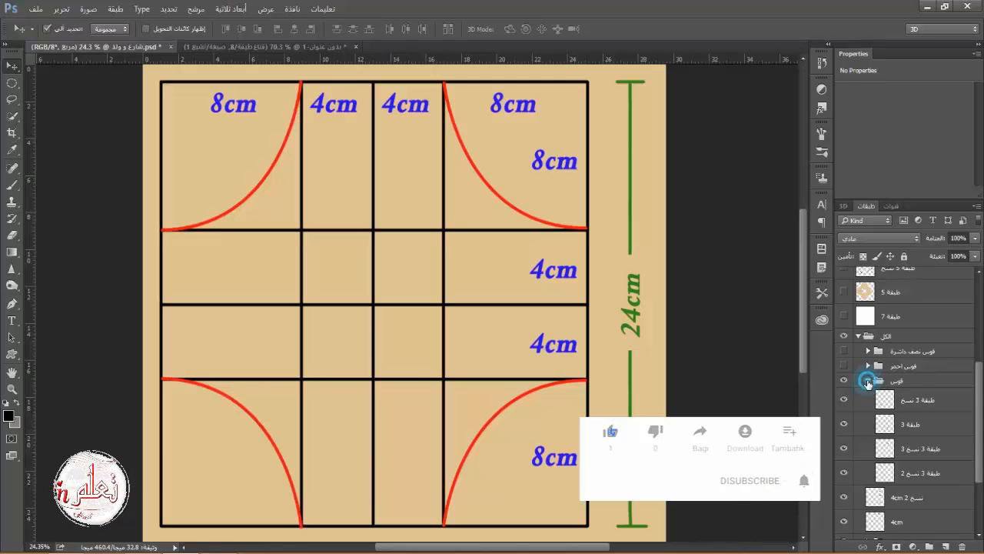
left_click(868, 381)
Show the red shapes group قوس احمر with its central circle and the four filled quarter-circle corner layers
left_click(845, 368)
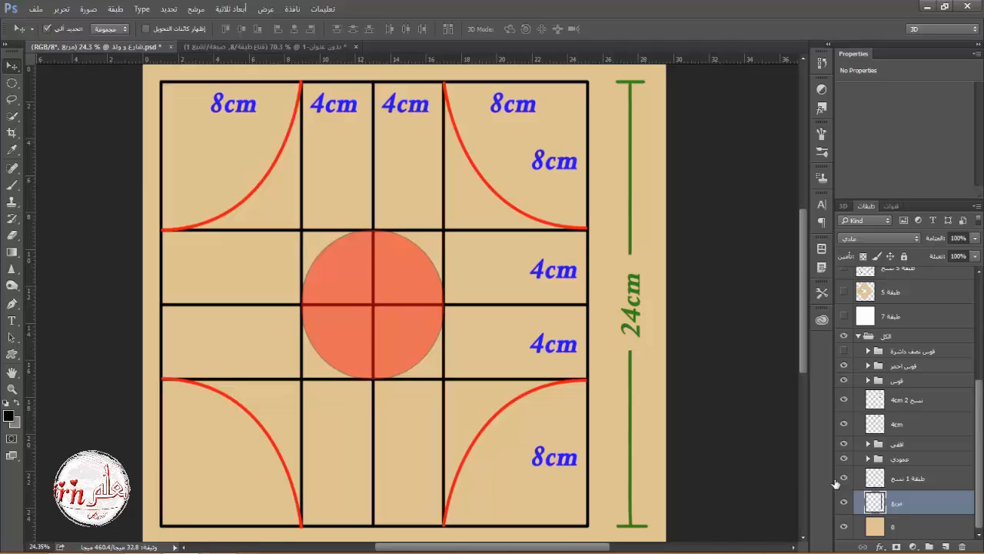
left_click(868, 367)
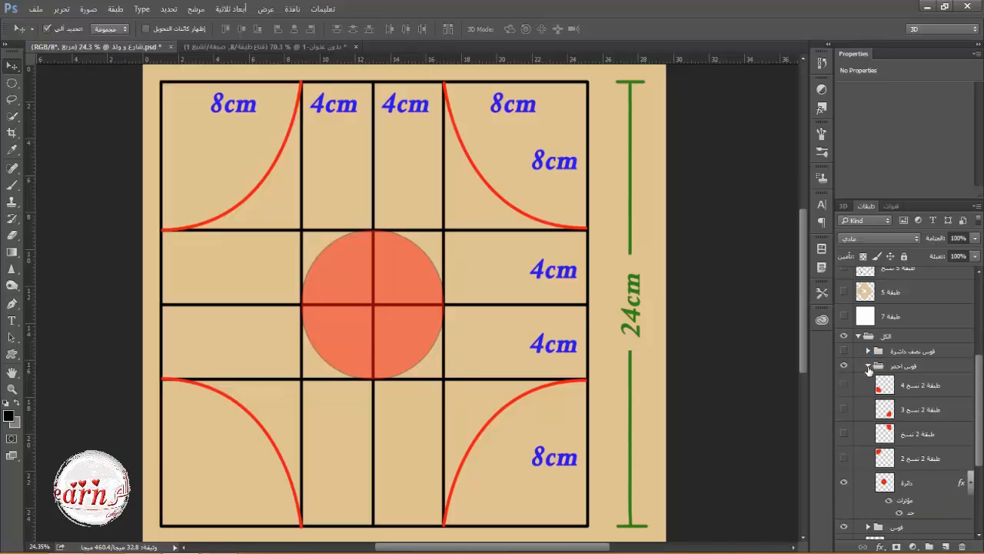
left_click(845, 461)
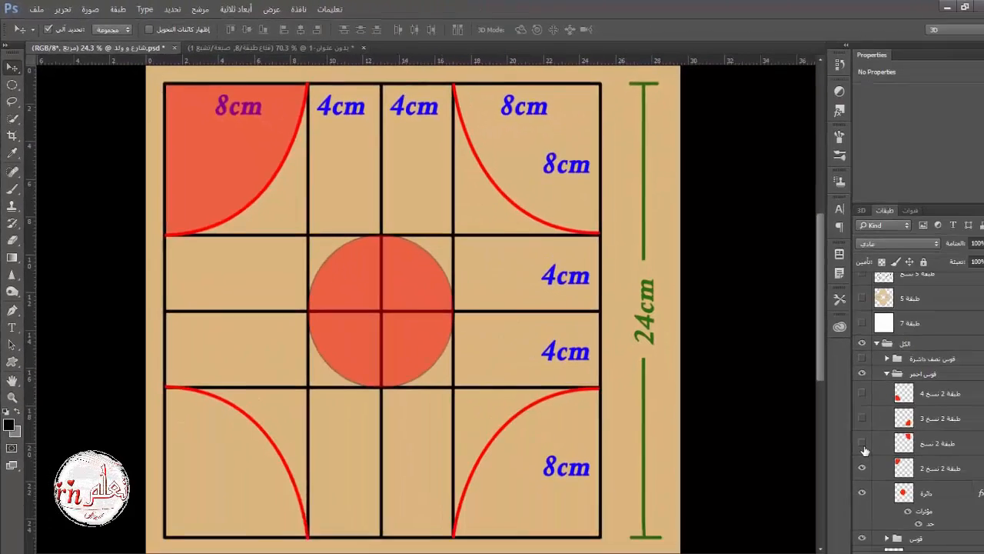
left_click(845, 435)
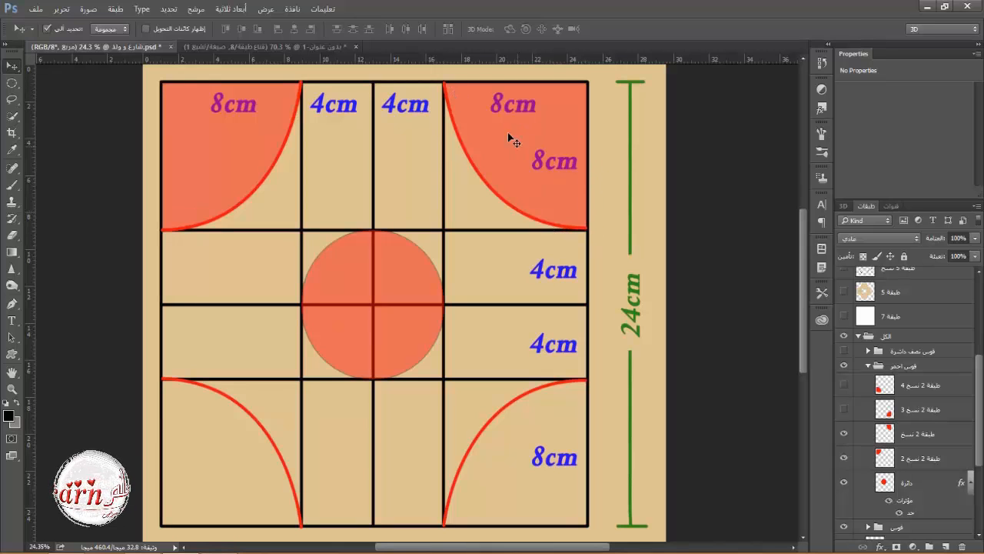
left_click(844, 410)
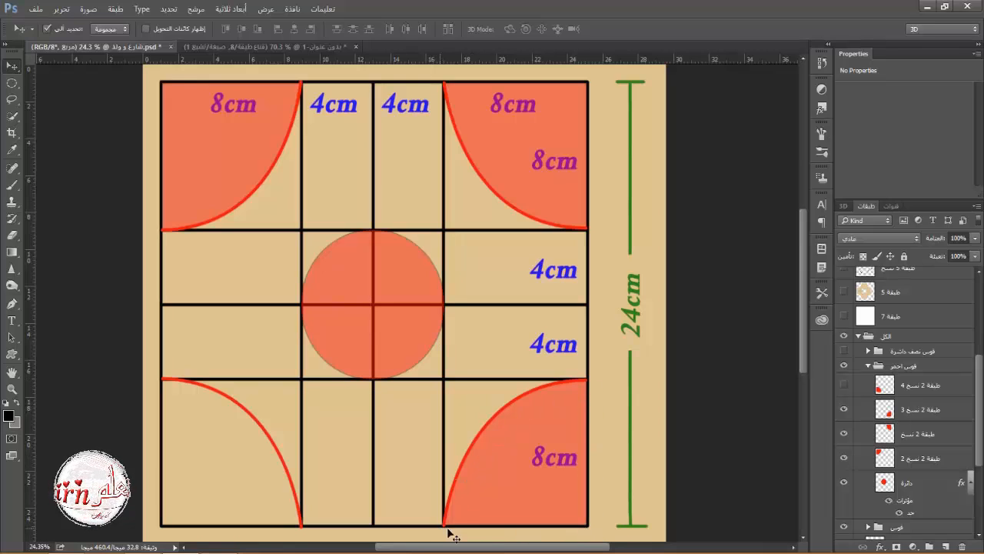
left_click(844, 386)
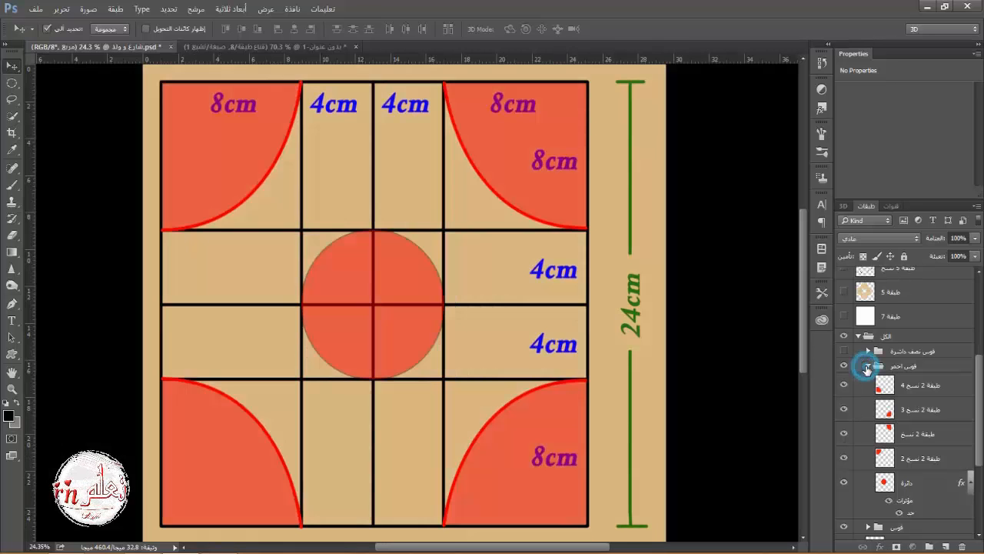
Collapse the red shapes group, show the half-circles group قوس نصف دائرة, and expand it inside the الكل group
left_click(867, 366)
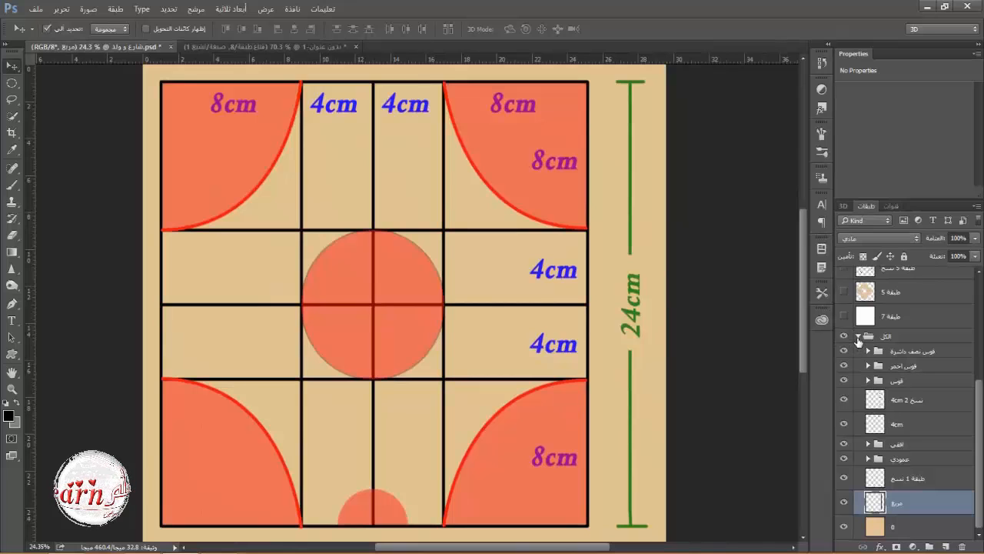
left_click(858, 337)
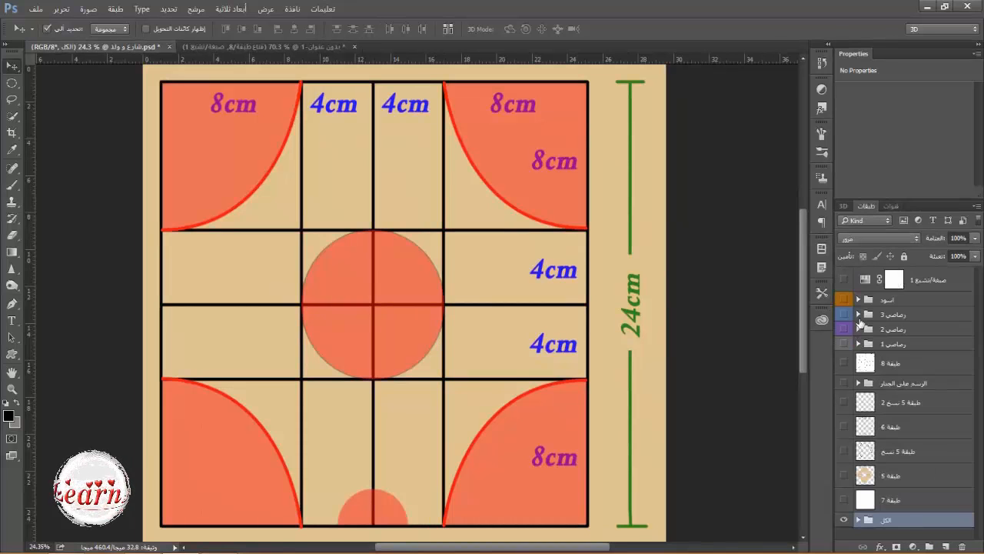
scroll(861, 337, "up", 1)
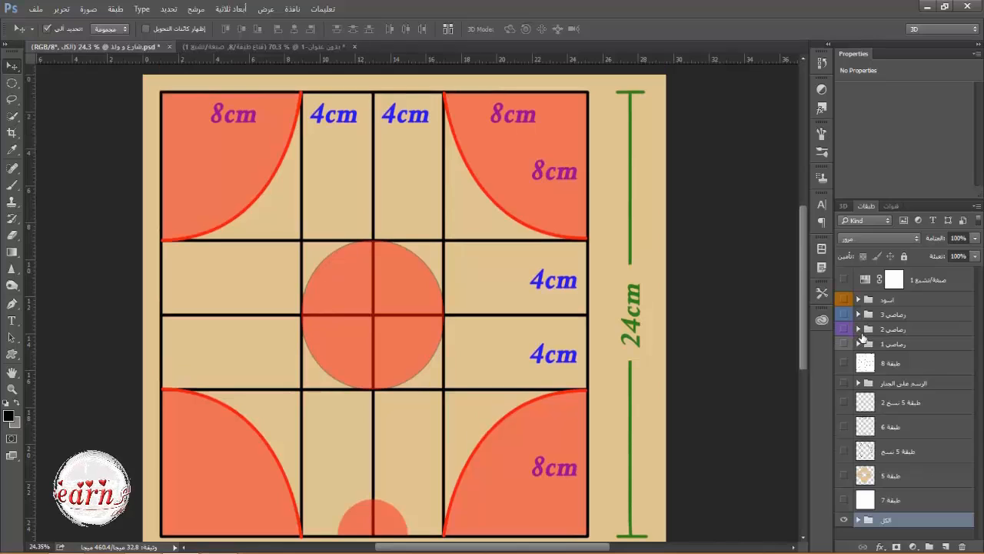
scroll(866, 385, "down", 3)
left_click(858, 520)
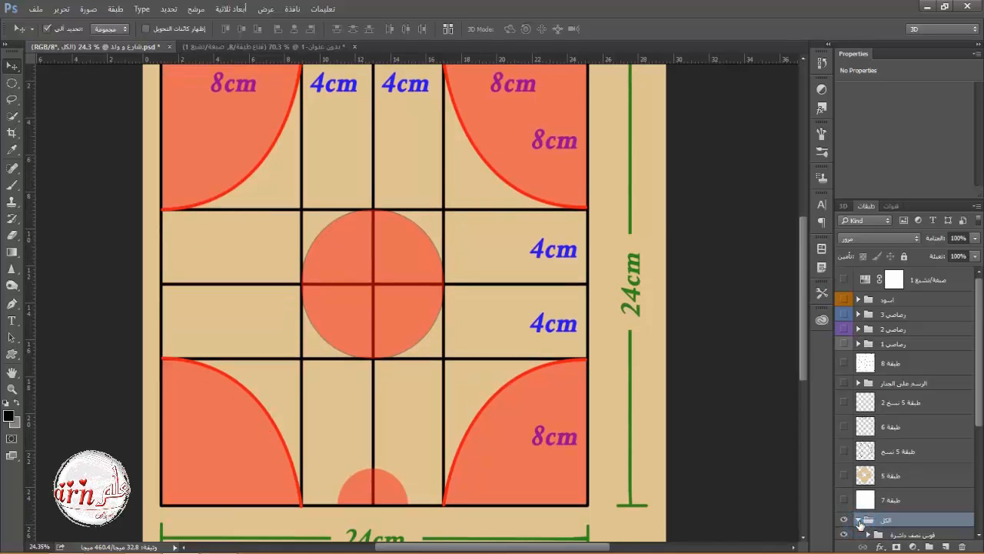
scroll(865, 490, "down", 4)
scroll(866, 490, "down", 3)
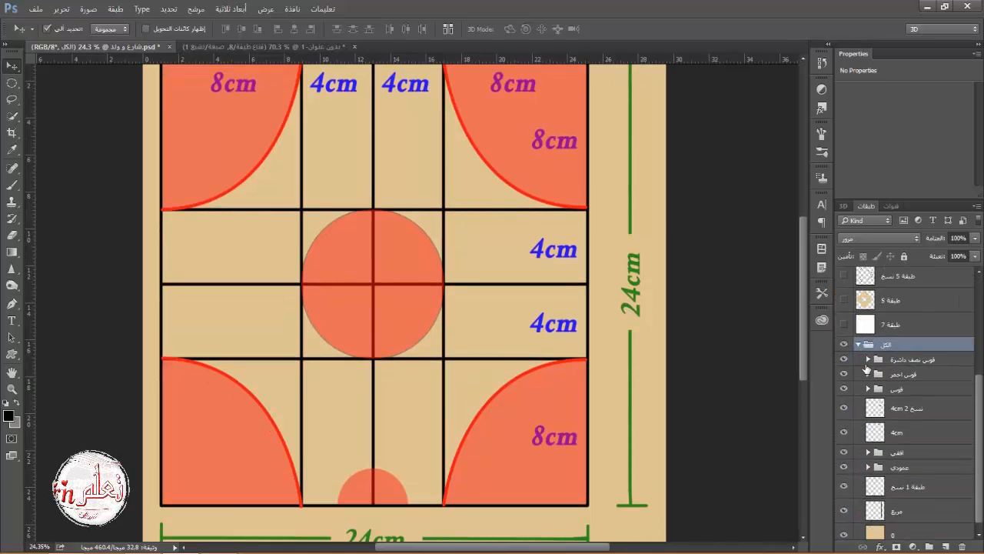
left_click(868, 359)
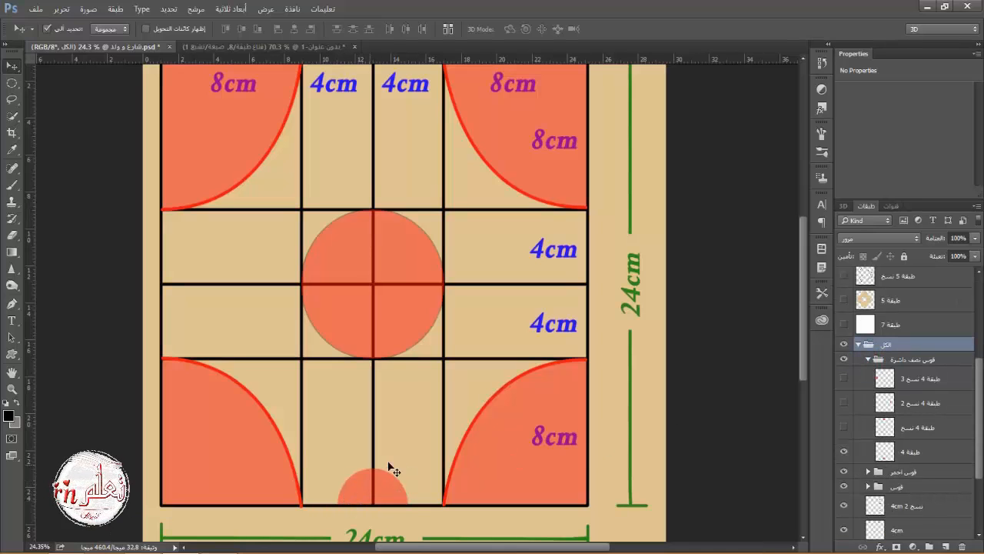
Show the remaining half-circle layers طبقة 4 نسخ, طبقة 4 نسخ 2 and طبقة 4 نسخ 3 on the square's edges
left_click(844, 427)
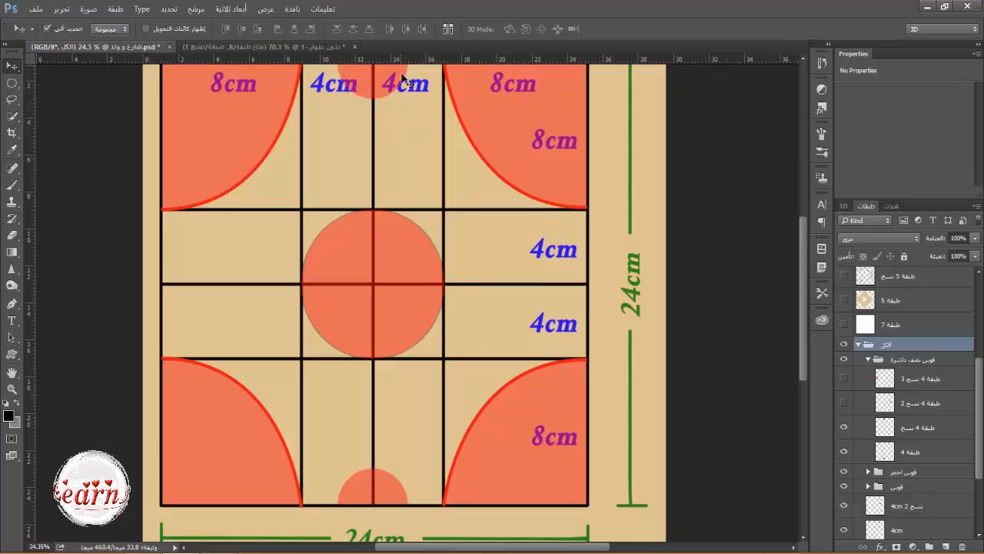
left_click(845, 404)
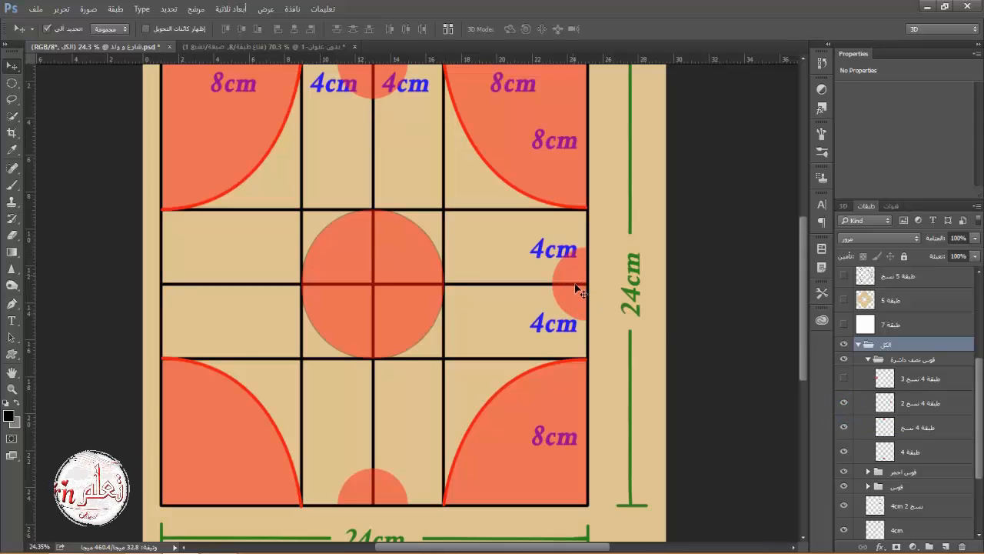
left_click(844, 380)
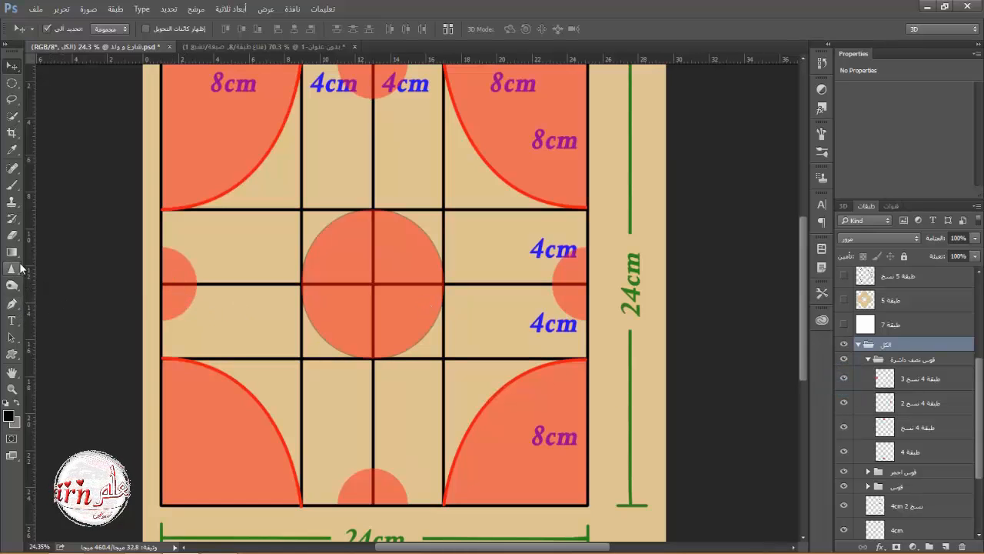
On layer طبقة 4 نسخ 3, handwrite 2cm above and below the midline beside the left half-circle with a size 34 brush
left_click(12, 185)
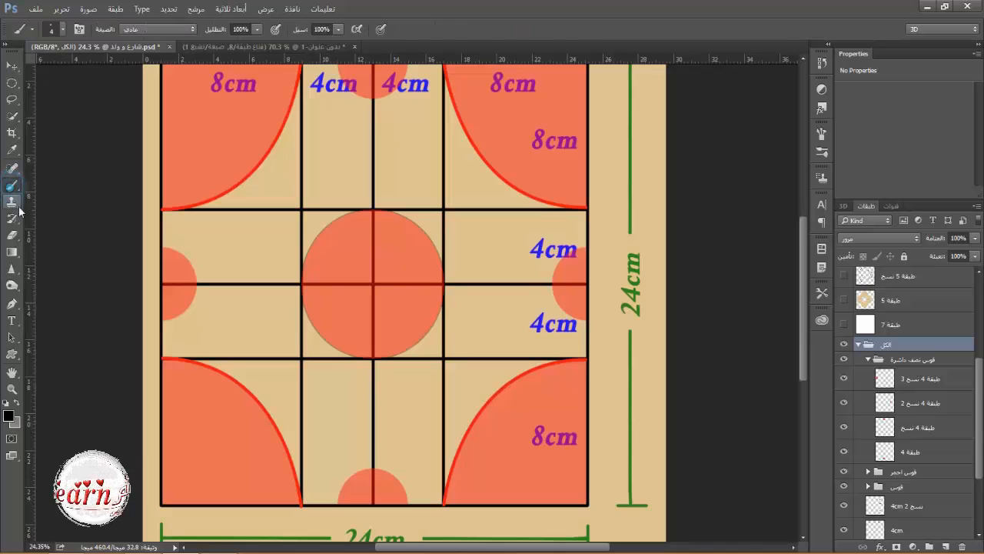
left_click(880, 380)
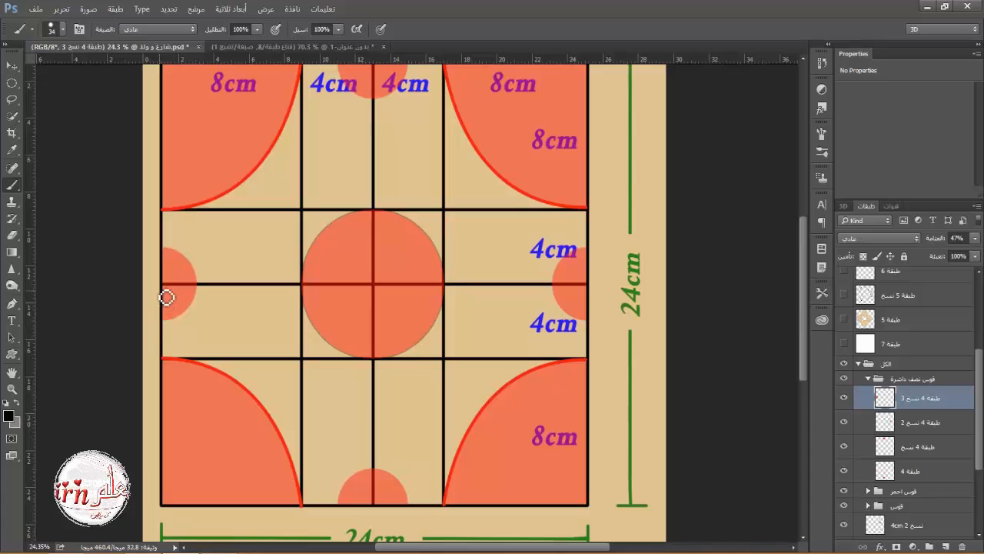
mouse_move(172, 301)
left_mouse_down()
mouse_move(187, 330)
mouse_move(210, 315)
mouse_move(220, 333)
mouse_move(234, 309)
mouse_move(238, 335)
mouse_move(263, 327)
left_mouse_up()
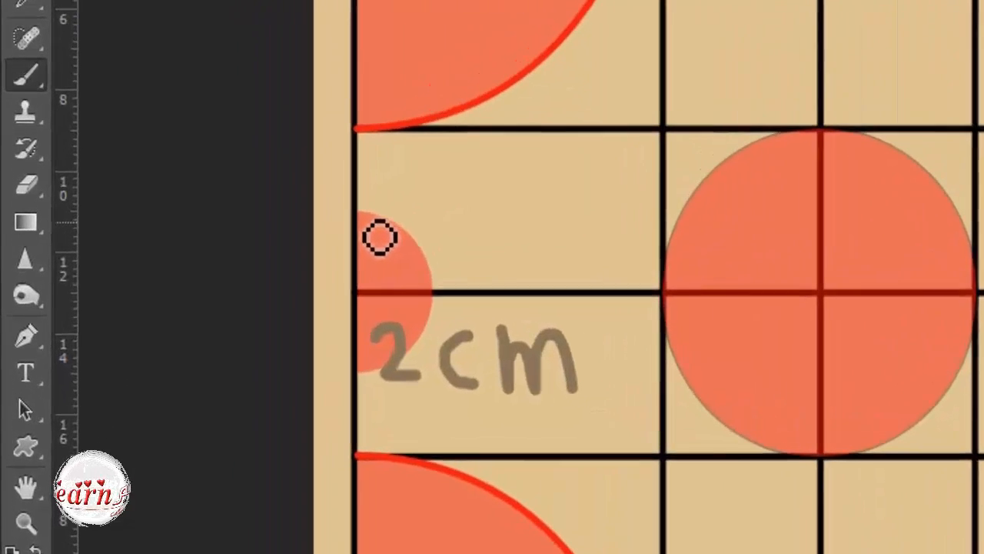
mouse_move(439, 223)
left_mouse_down()
mouse_move(478, 241)
mouse_move(469, 287)
mouse_move(500, 279)
left_mouse_up()
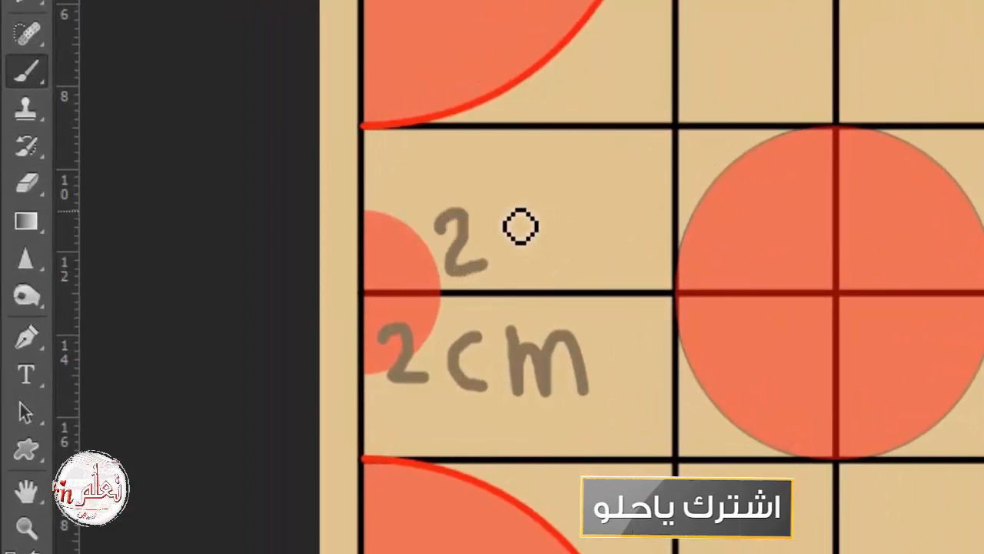
left_click_drag(514, 214, 529, 264)
mouse_move(536, 211)
left_mouse_down()
mouse_move(556, 275)
mouse_move(567, 226)
mouse_move(598, 238)
mouse_move(616, 283)
left_mouse_up()
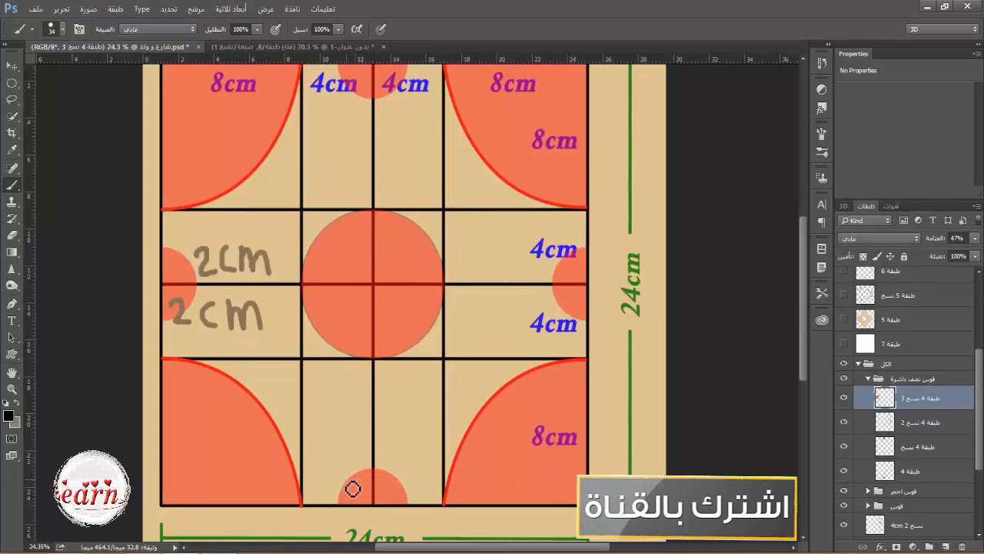
Brush a bracket around the bottom half-circle and handwrite 4cm above it as its width
mouse_move(339, 508)
left_mouse_down()
mouse_move(353, 466)
mouse_move(406, 467)
mouse_move(410, 508)
left_mouse_up()
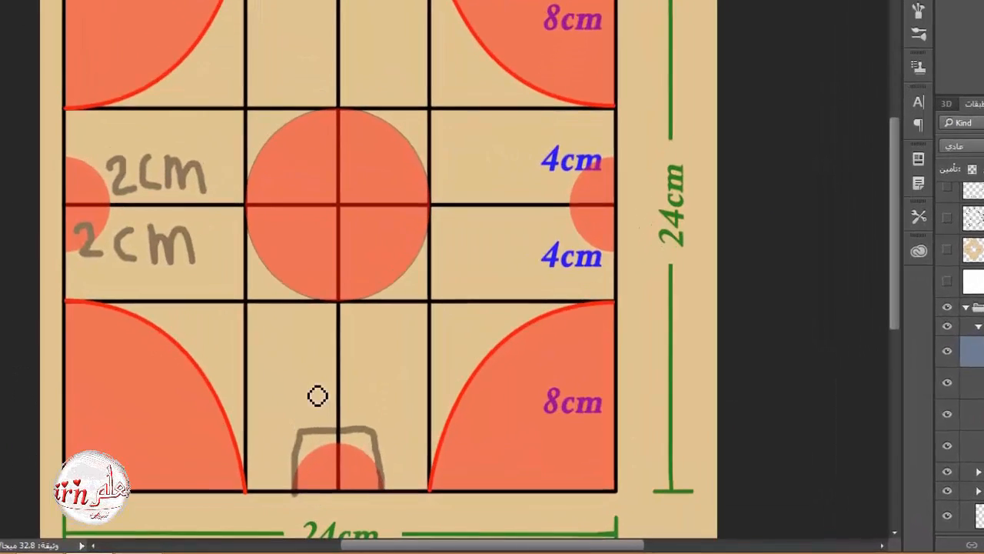
left_click_drag(343, 429, 347, 423)
left_click_drag(291, 399, 315, 387)
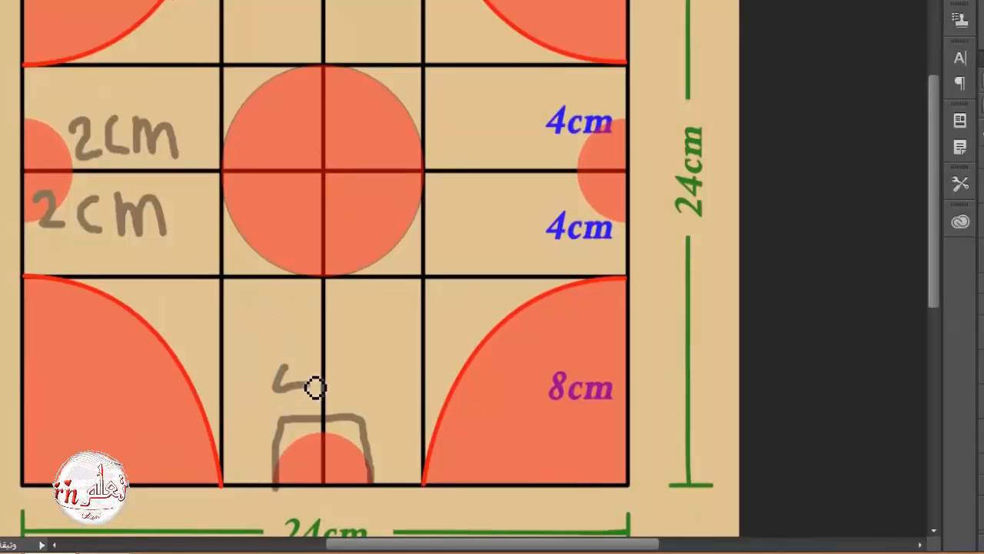
left_click_drag(303, 351, 315, 418)
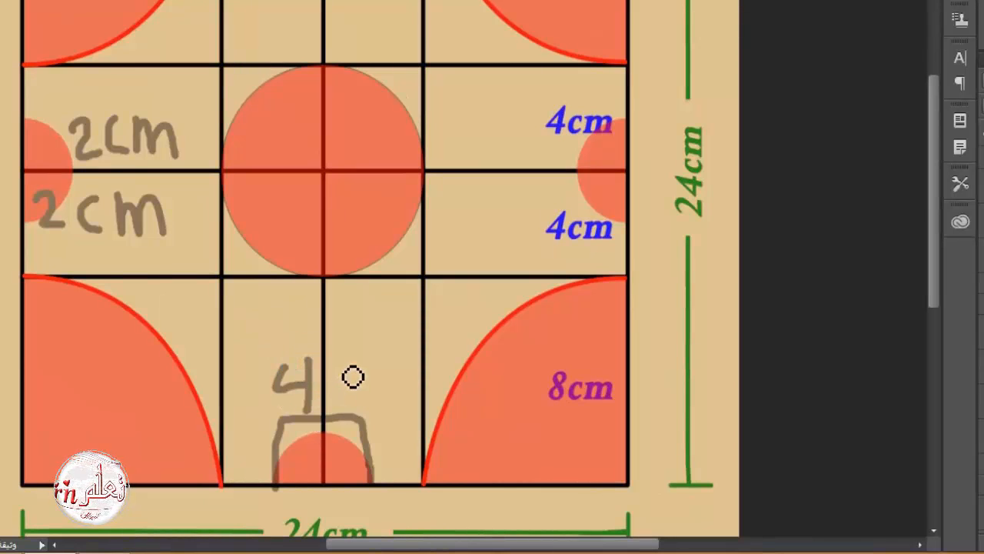
left_click_drag(344, 368, 346, 397)
left_click(364, 352)
mouse_move(359, 361)
left_mouse_down()
mouse_move(392, 395)
mouse_move(399, 363)
mouse_move(405, 395)
left_mouse_up()
Handwrite 2cm on both sides of the vertical centre line at the bottom half-circle
mouse_move(348, 454)
left_mouse_down()
mouse_move(359, 457)
mouse_move(362, 485)
mouse_move(377, 480)
left_mouse_up()
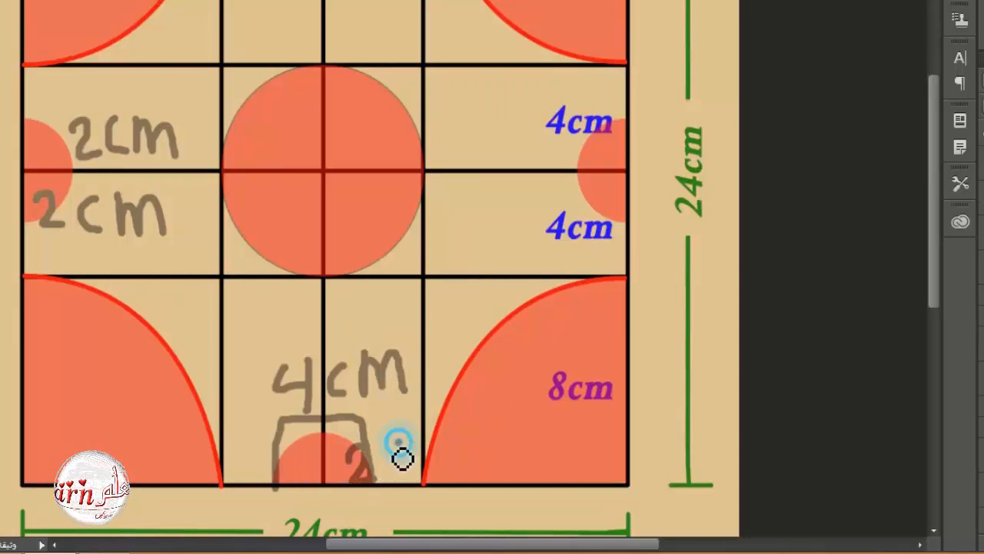
mouse_move(400, 444)
left_mouse_down()
mouse_move(414, 477)
mouse_move(419, 449)
mouse_move(432, 447)
mouse_move(441, 473)
mouse_move(453, 453)
left_mouse_up()
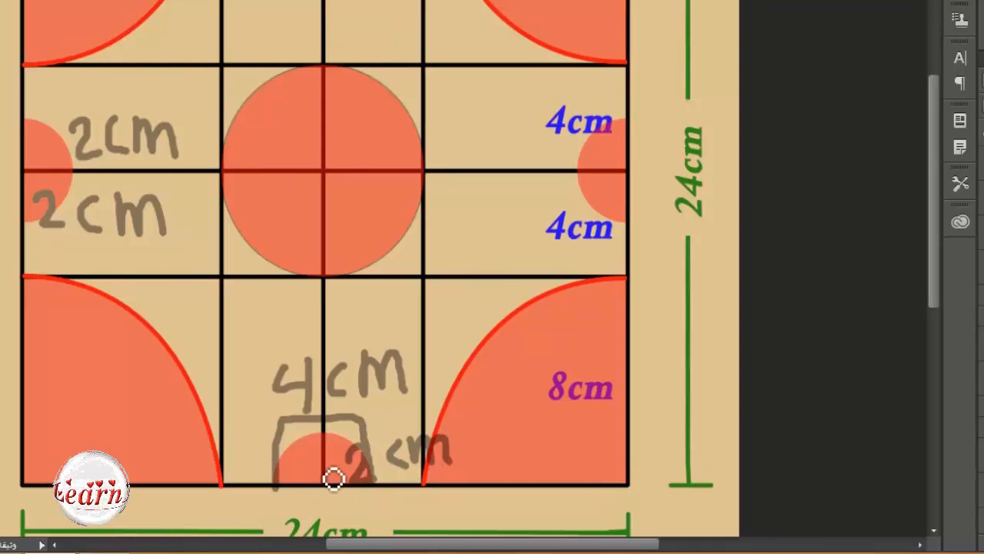
mouse_move(239, 458)
left_mouse_down()
mouse_move(260, 489)
mouse_move(276, 487)
mouse_move(290, 462)
mouse_move(288, 481)
mouse_move(333, 461)
left_mouse_up()
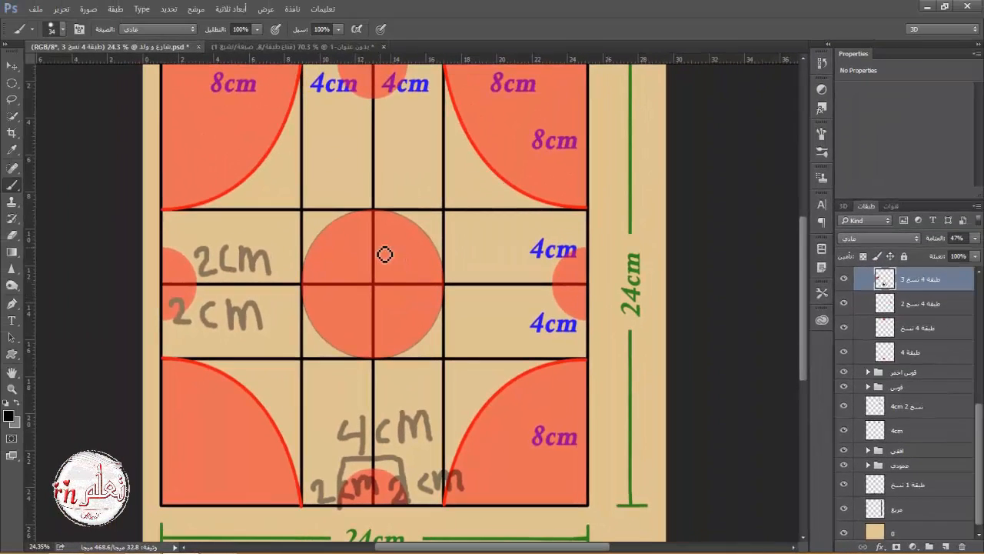
Handwrite the word OK with the brush across the central circle
left_click_drag(315, 117, 297, 169)
left_click_drag(394, 293, 378, 257)
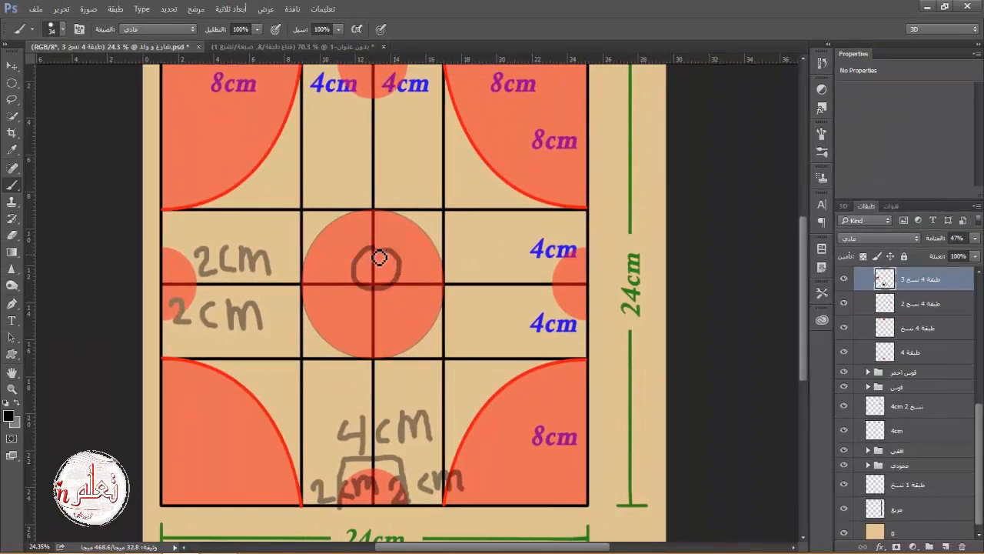
mouse_move(428, 217)
left_mouse_down()
mouse_move(433, 295)
mouse_move(425, 296)
left_mouse_up()
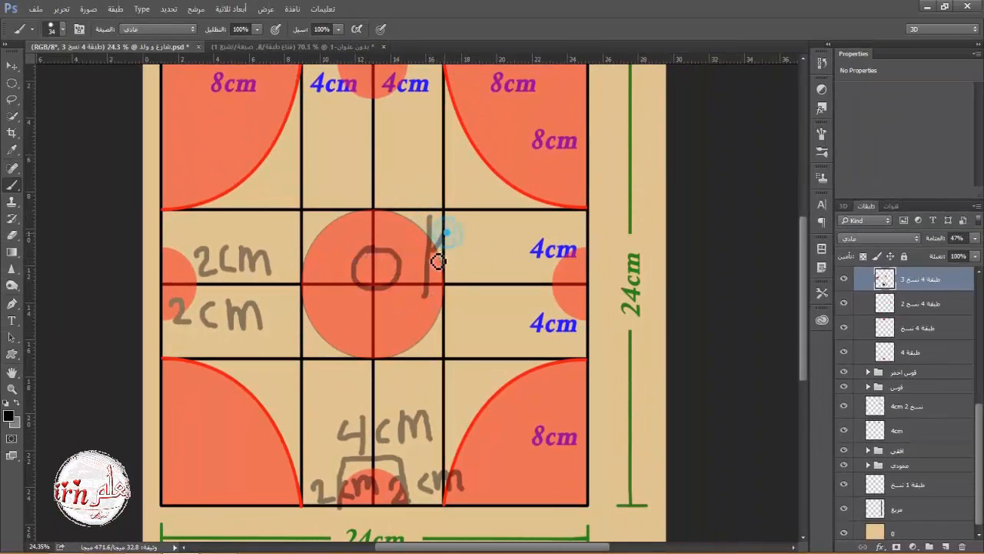
left_click_drag(445, 217, 457, 283)
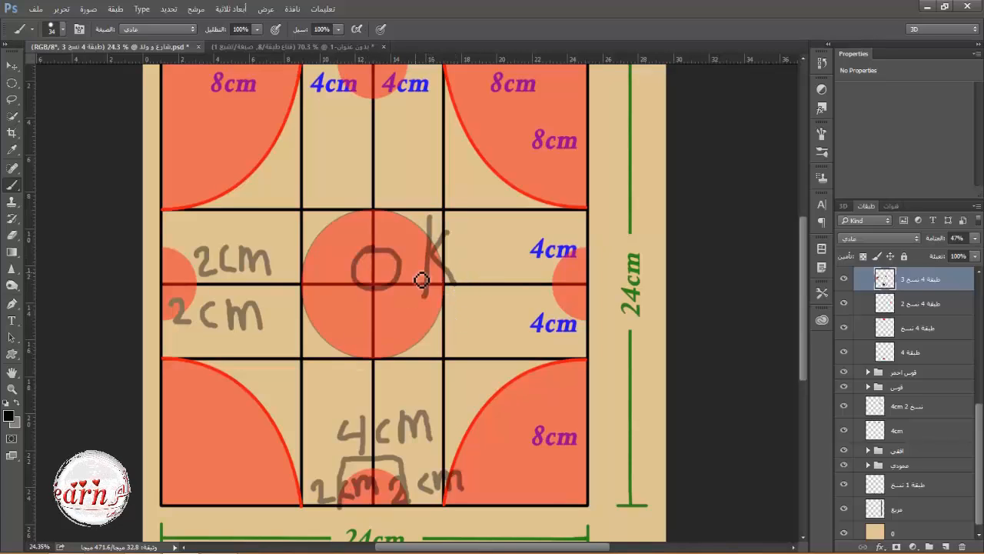
Revert the document history to the layer deletion state before the handwritten brush strokes
left_click(822, 64)
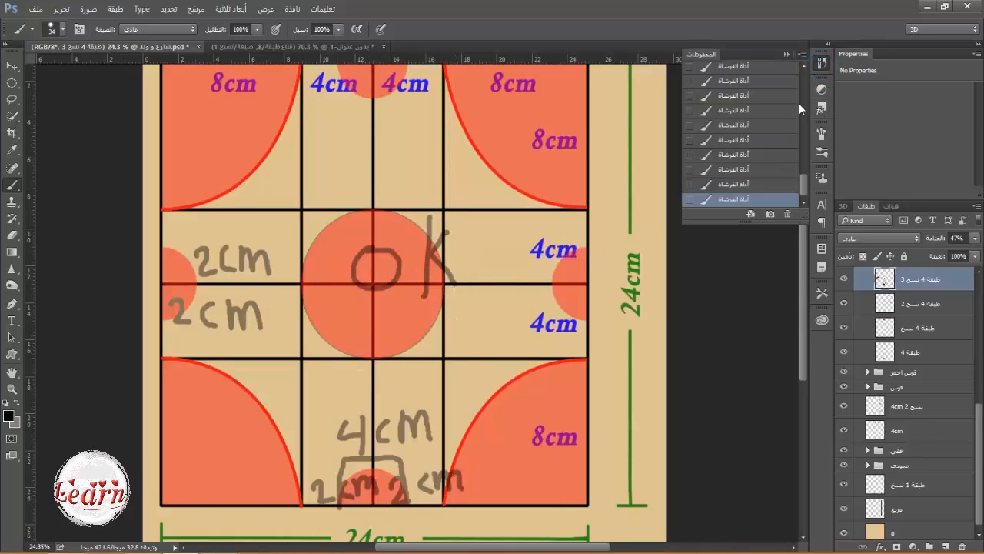
scroll(746, 105, "up", 3)
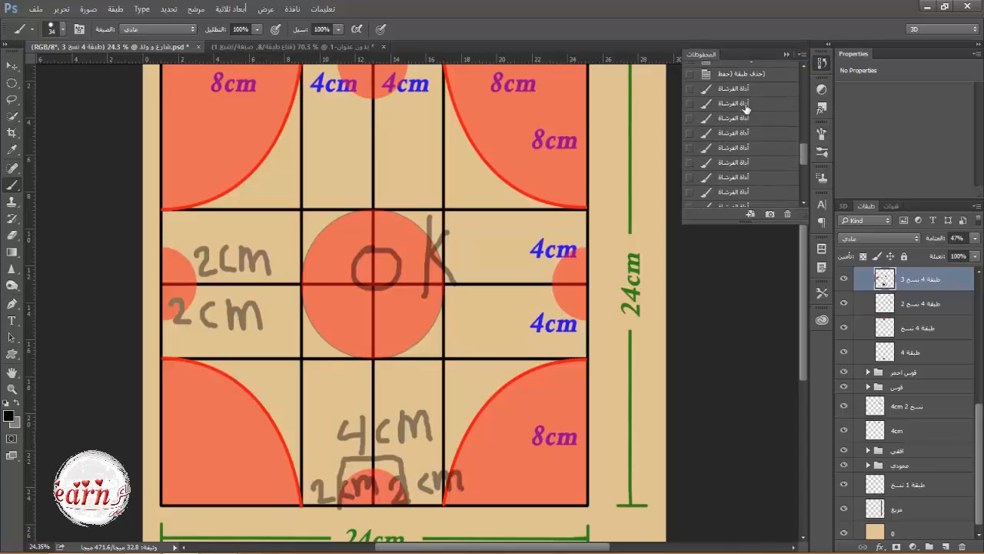
left_click(730, 76)
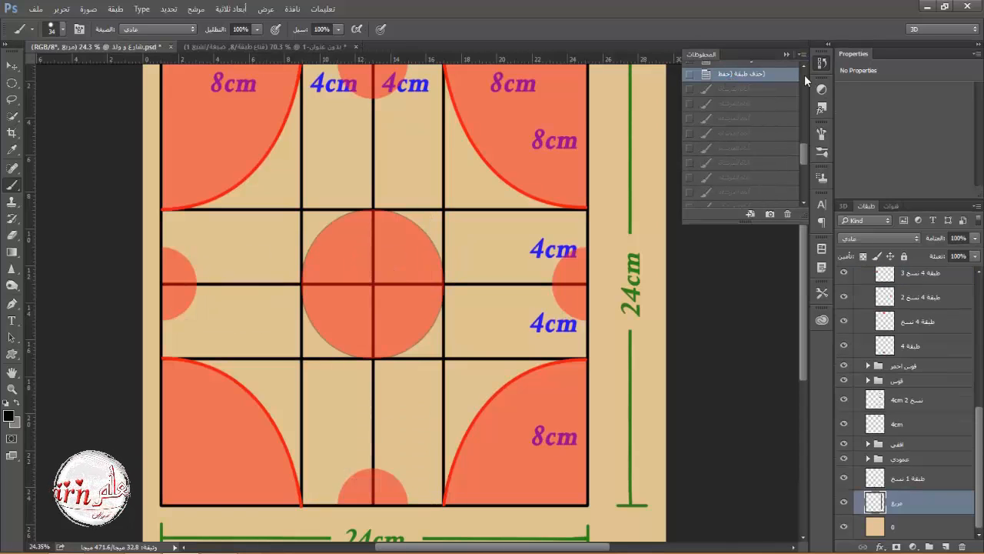
left_click(822, 64)
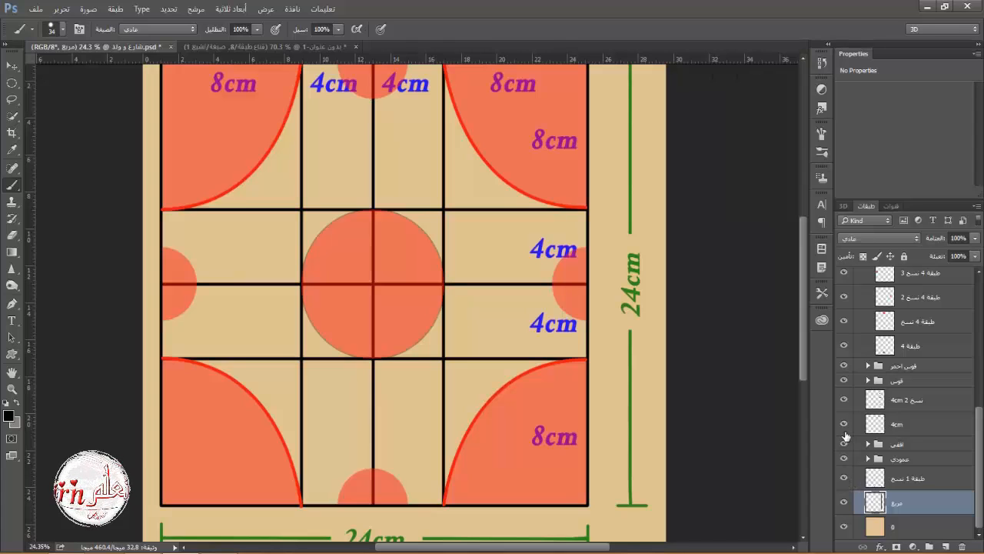
Collapse the half-circles group and show the white background layer طبقة 7 and the cut-out pattern layer طبقة 5
scroll(874, 406, "up", 5)
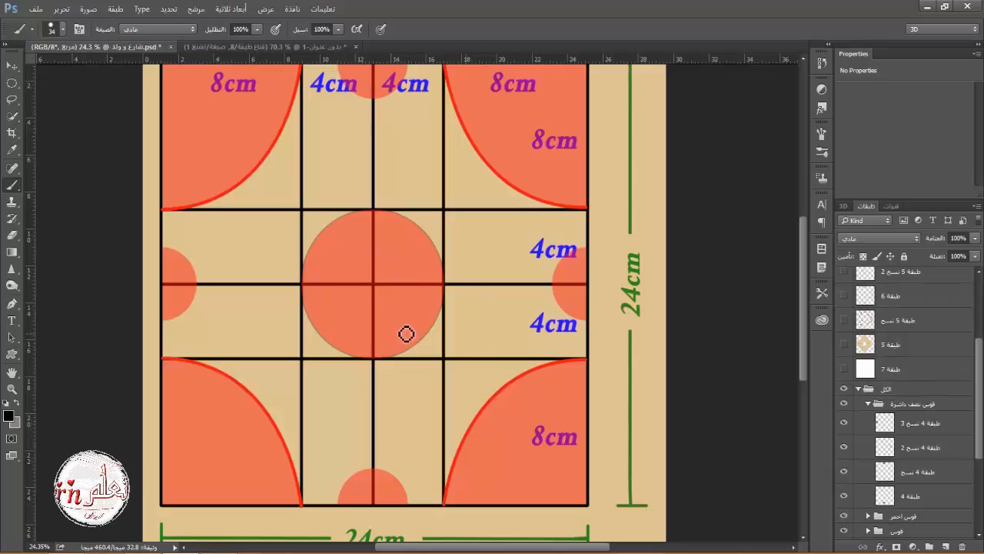
left_click(846, 350)
left_click(846, 351)
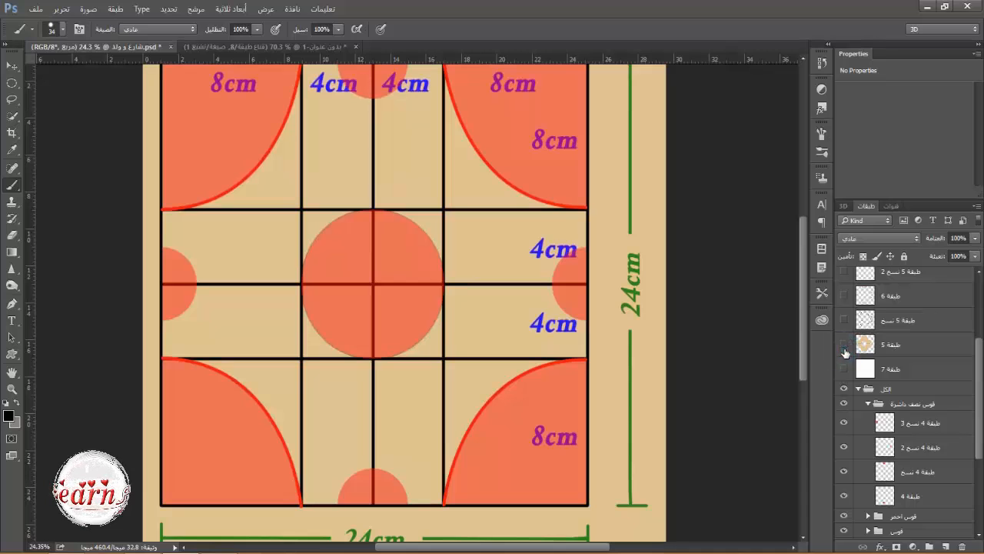
left_click(867, 404)
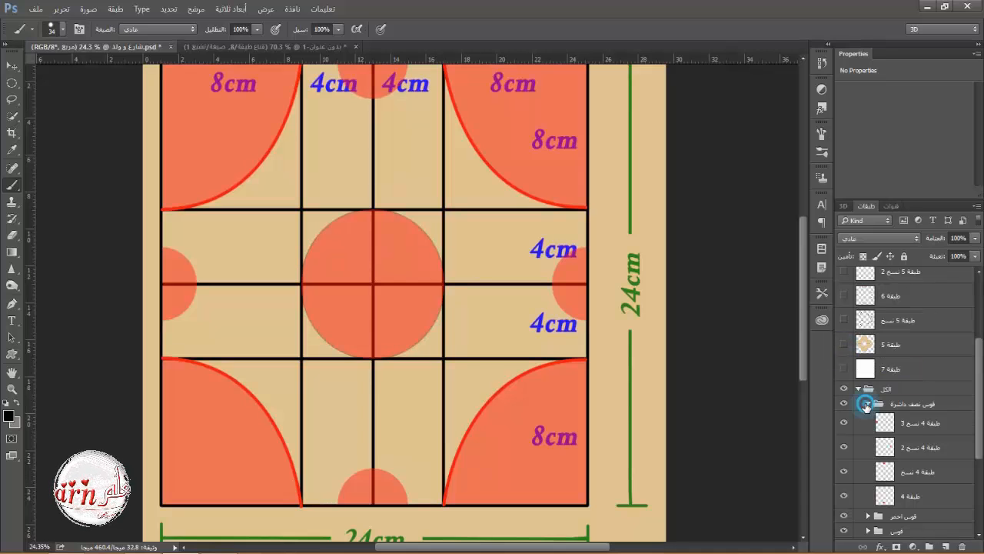
left_click(844, 371)
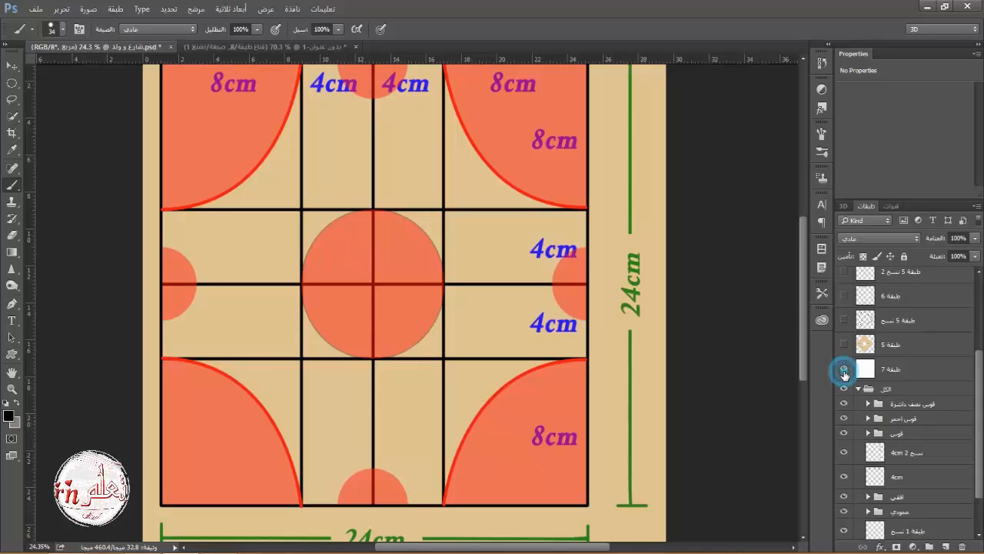
left_click(844, 346)
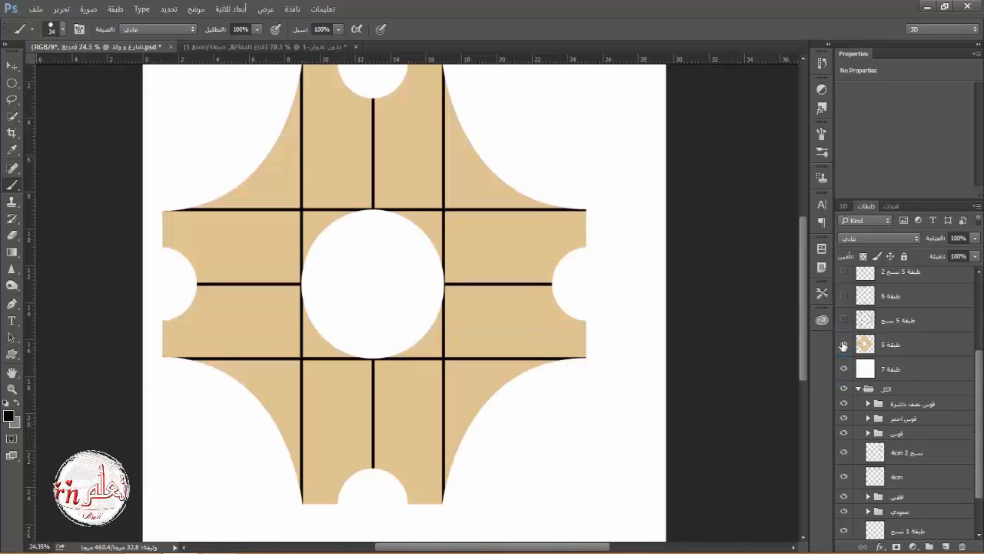
Toggle the white layer طبقة 7 repeatedly to compare the cut-out shape with the construction drawing, leaving the layer hidden
left_click(843, 367)
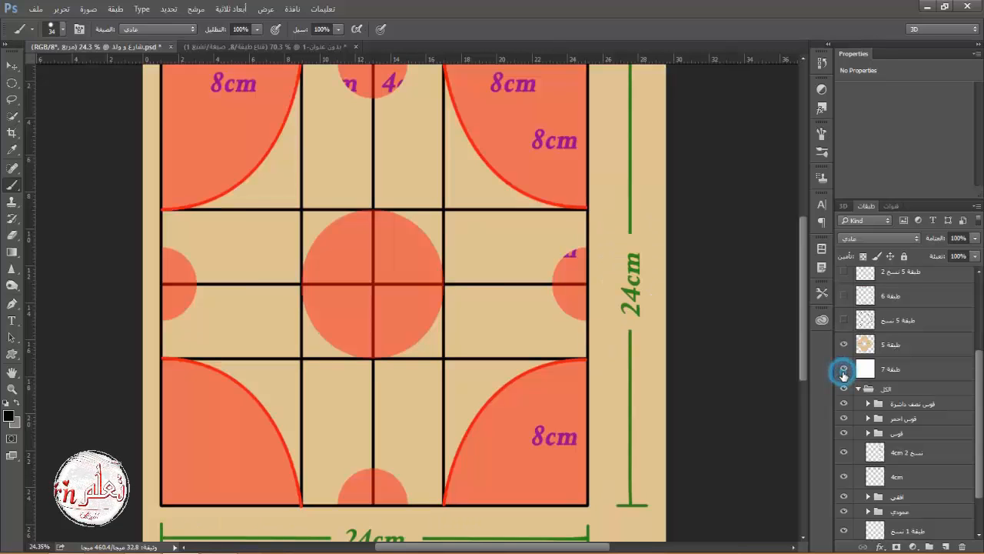
left_click(843, 371)
left_click(843, 370)
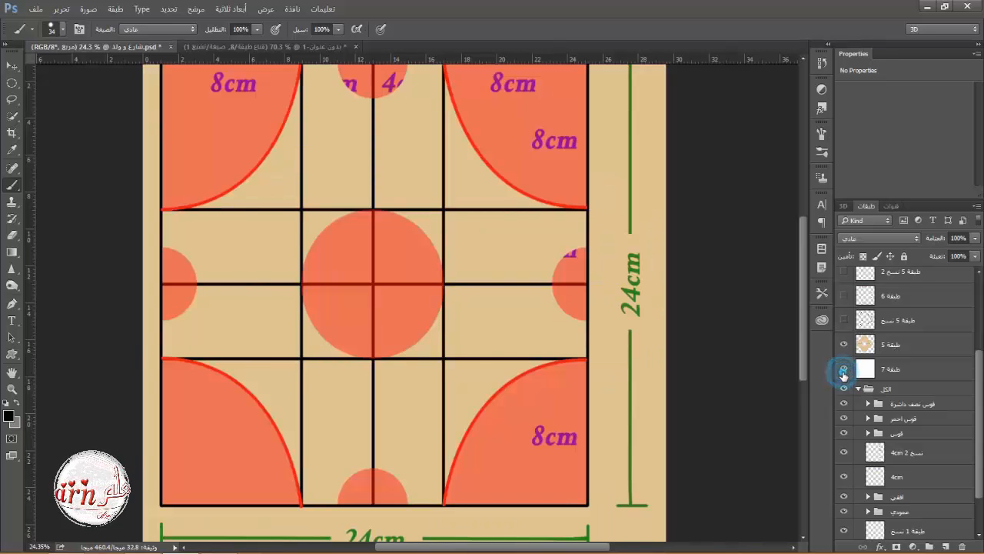
left_click(844, 371)
left_click(843, 372)
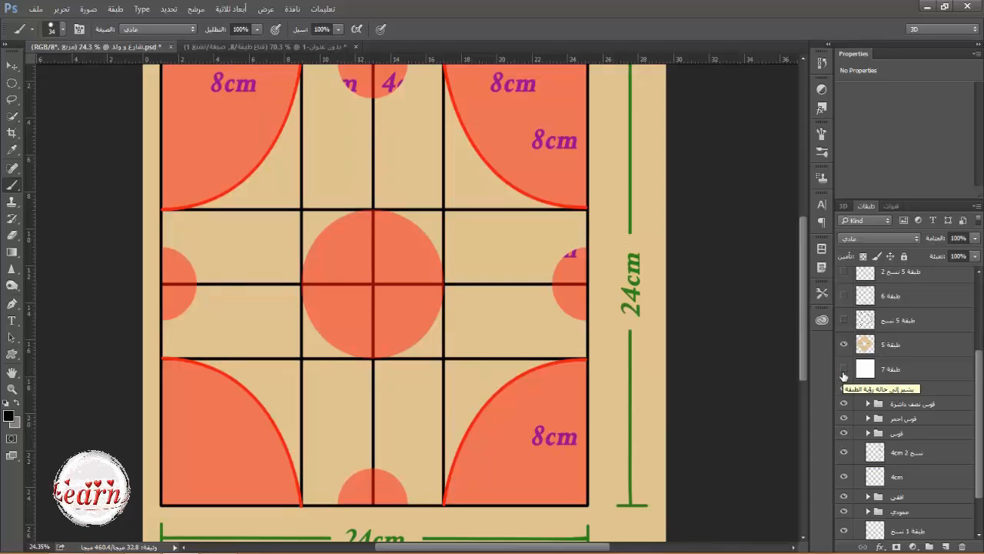
Compare the construction drawing with the cut-out shape using the white layer طبقة 7, leaving the layer visible
left_click(843, 372)
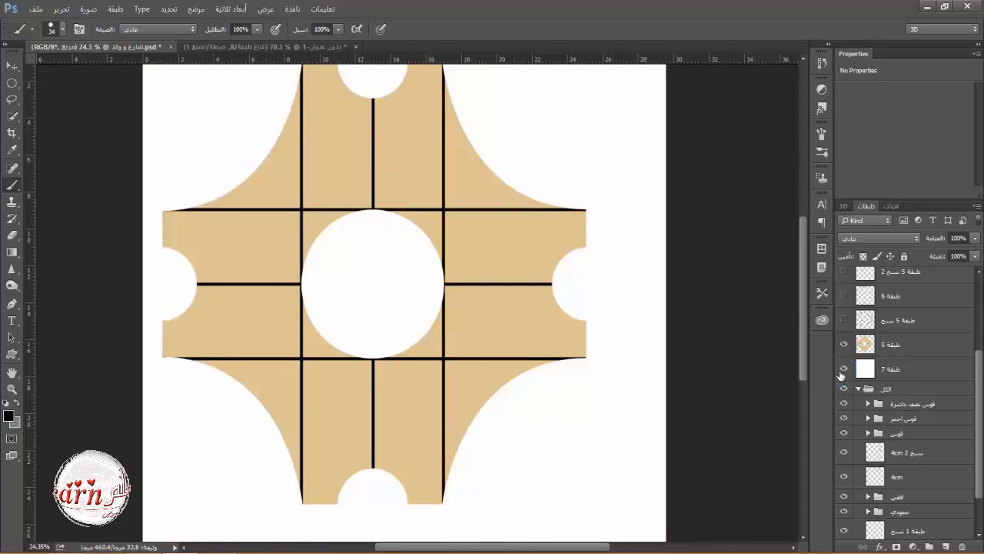
left_click(844, 373)
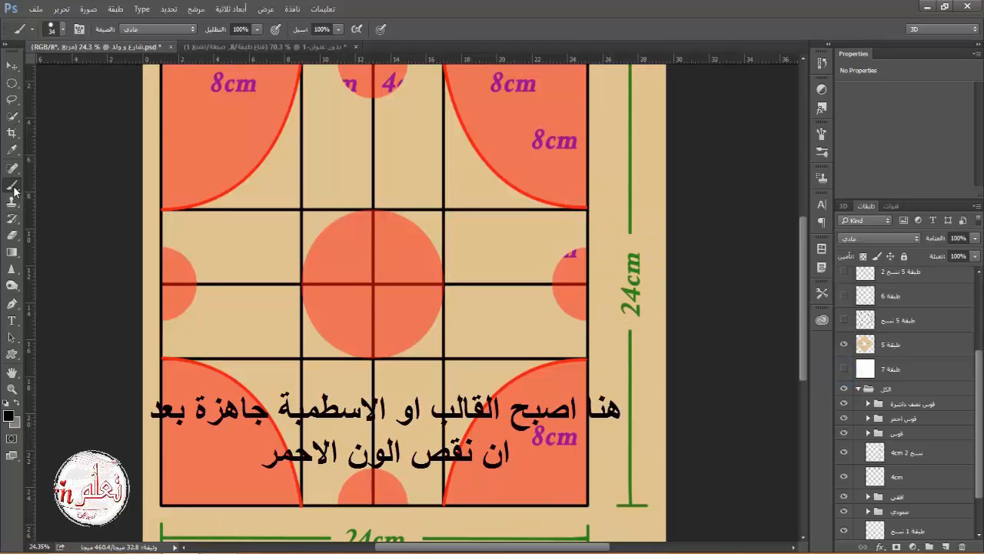
left_click(845, 370)
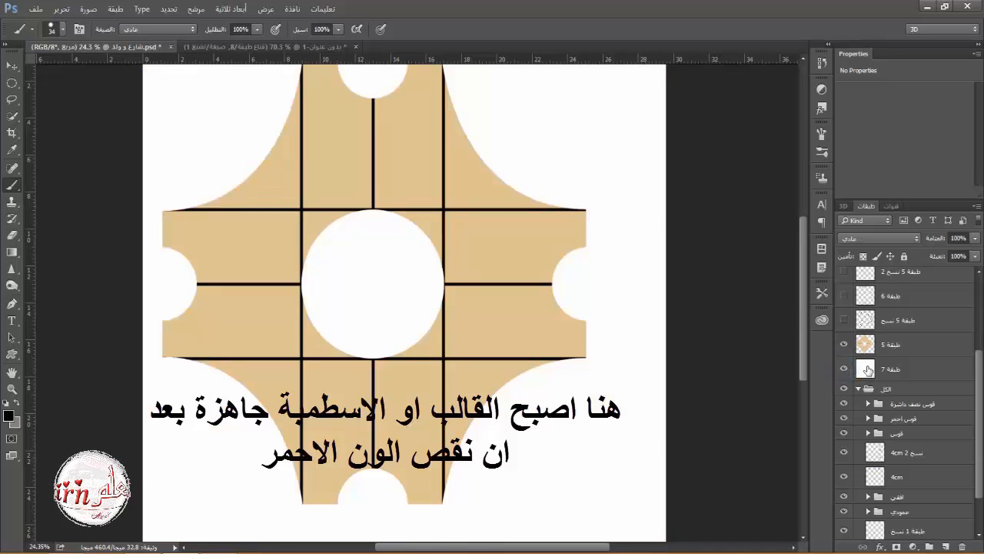
Brush black X marks on layer طبقة 7 over the four corner cut-outs, the four half-circle notches and the central circle
left_click(868, 369)
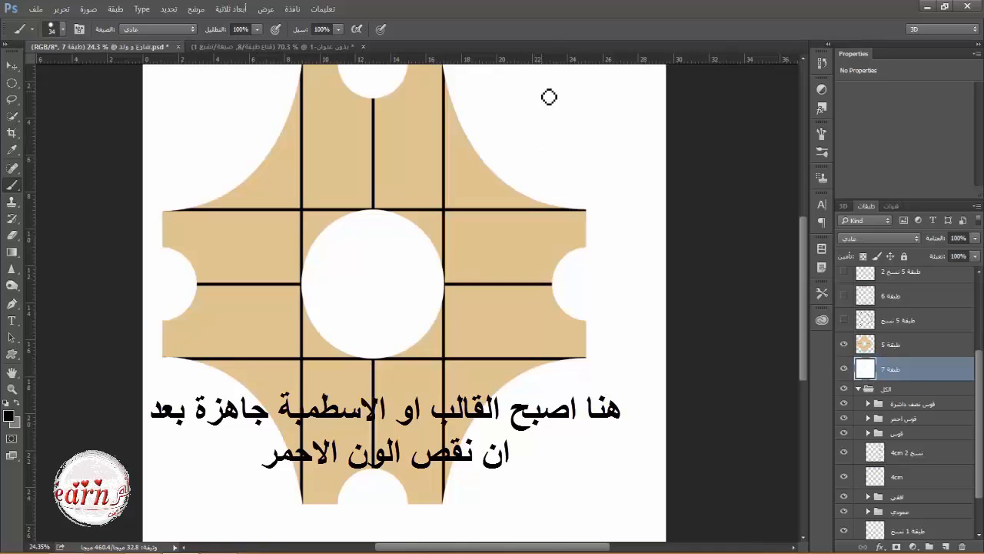
left_click_drag(544, 88, 538, 154)
left_click_drag(518, 104, 587, 166)
mouse_move(248, 107)
left_mouse_down()
mouse_move(207, 161)
mouse_move(197, 158)
left_mouse_up()
left_click_drag(192, 125, 267, 175)
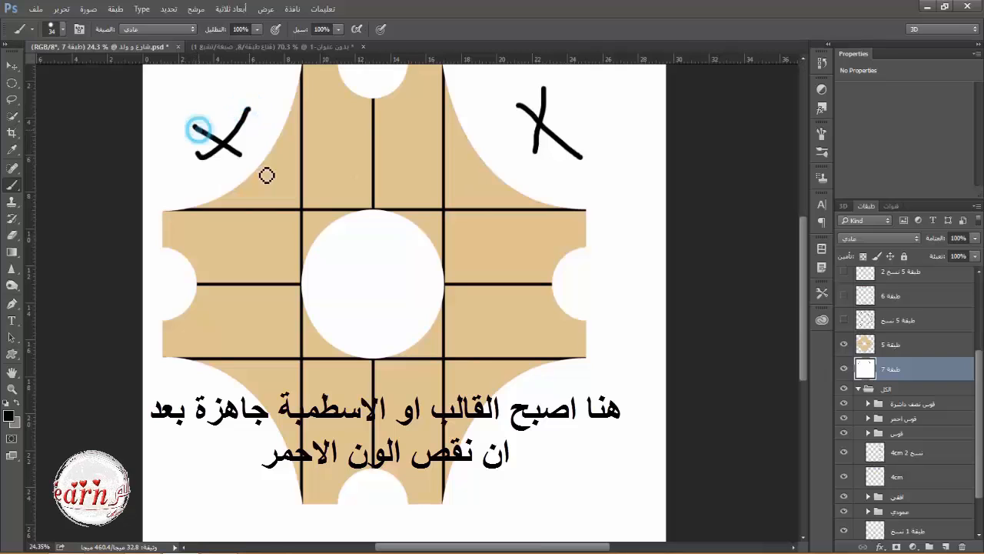
mouse_move(169, 275)
left_mouse_down()
mouse_move(160, 302)
mouse_move(185, 301)
left_mouse_up()
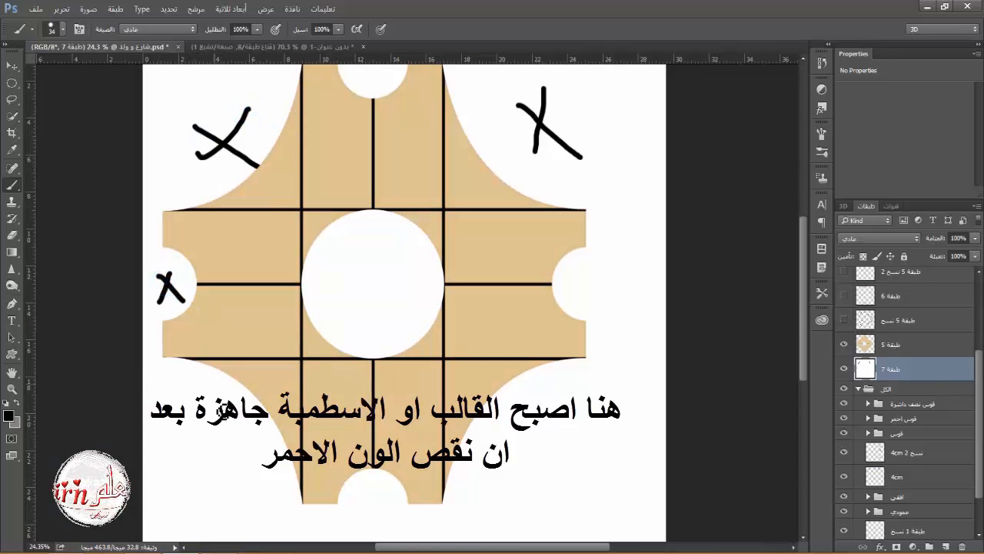
mouse_move(220, 394)
left_mouse_down()
mouse_move(216, 432)
mouse_move(216, 416)
mouse_move(242, 451)
left_mouse_up()
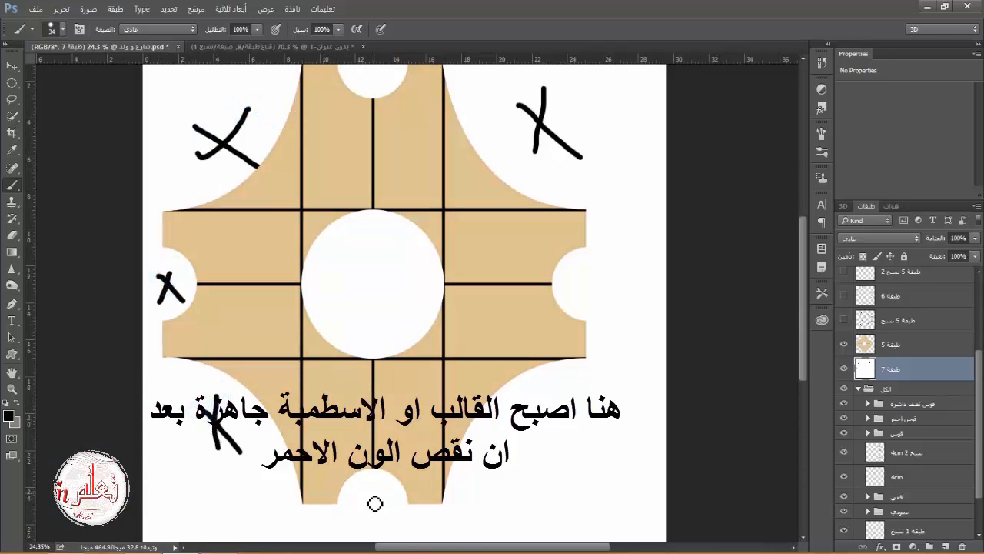
mouse_move(377, 493)
left_mouse_down()
mouse_move(360, 520)
mouse_move(380, 518)
left_mouse_up()
mouse_move(547, 423)
left_mouse_down()
mouse_move(526, 489)
mouse_move(575, 483)
left_mouse_up()
mouse_move(613, 271)
left_mouse_down()
mouse_move(594, 318)
mouse_move(590, 295)
mouse_move(626, 314)
left_mouse_up()
left_click_drag(376, 73, 385, 77)
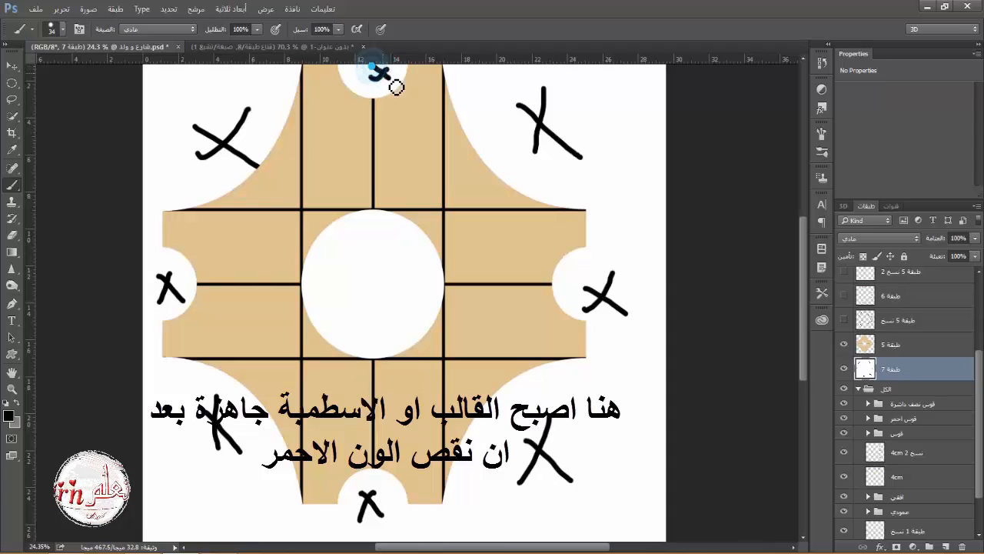
mouse_move(393, 247)
left_mouse_down()
mouse_move(359, 285)
mouse_move(410, 322)
left_mouse_up()
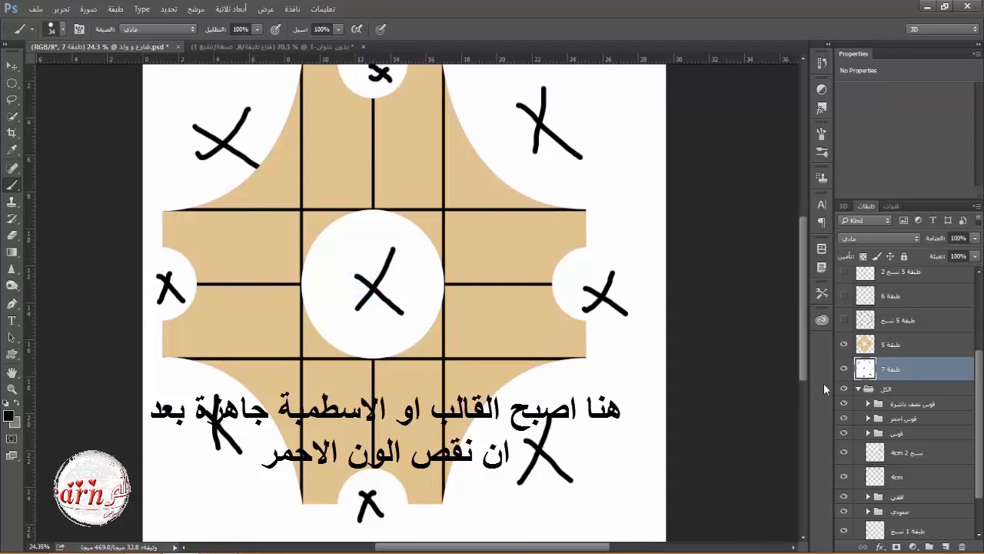
Toggle the pattern layer طبقة 5 and the X-marked layer طبقة 7 to compare the removed areas, leaving both layers visible
left_click(844, 346)
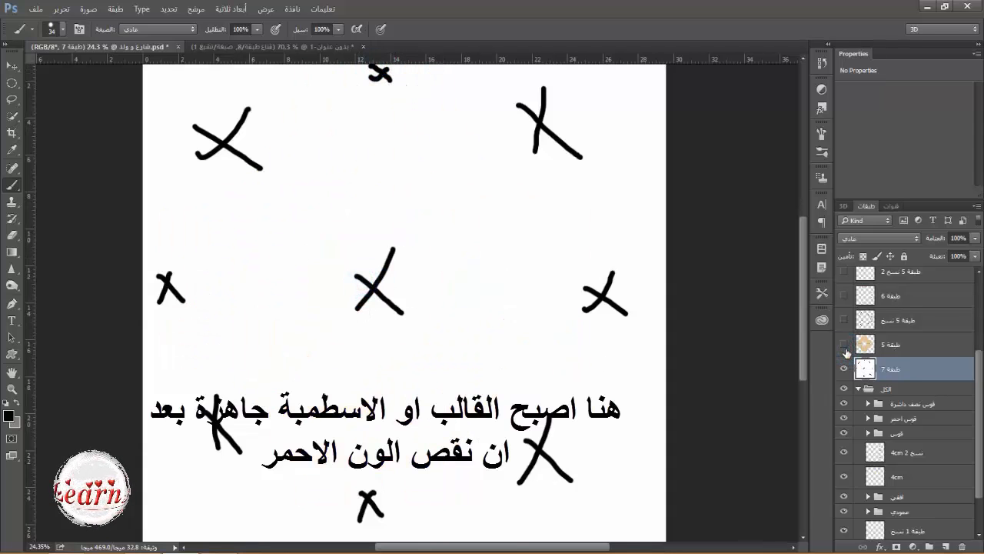
left_click(845, 346)
left_click(843, 370)
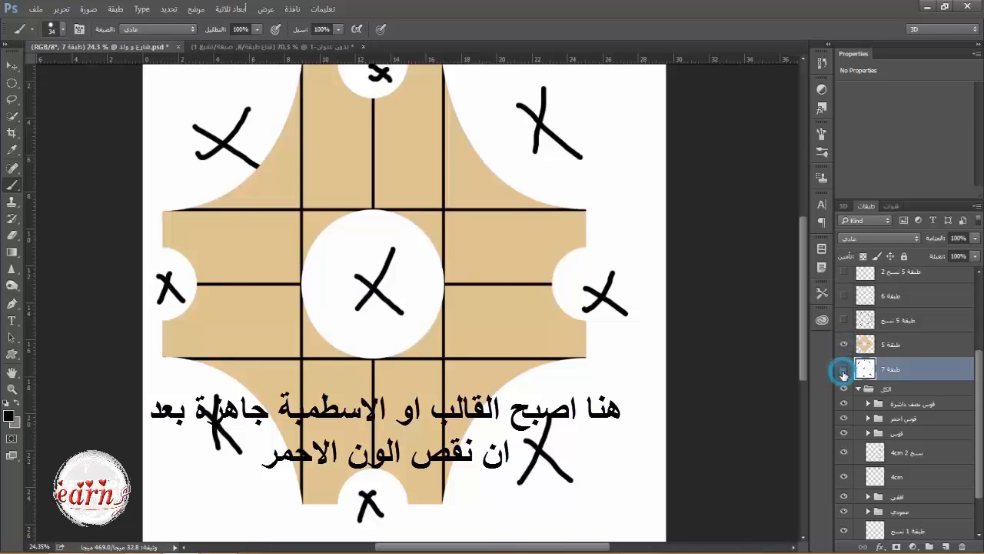
left_click(844, 371)
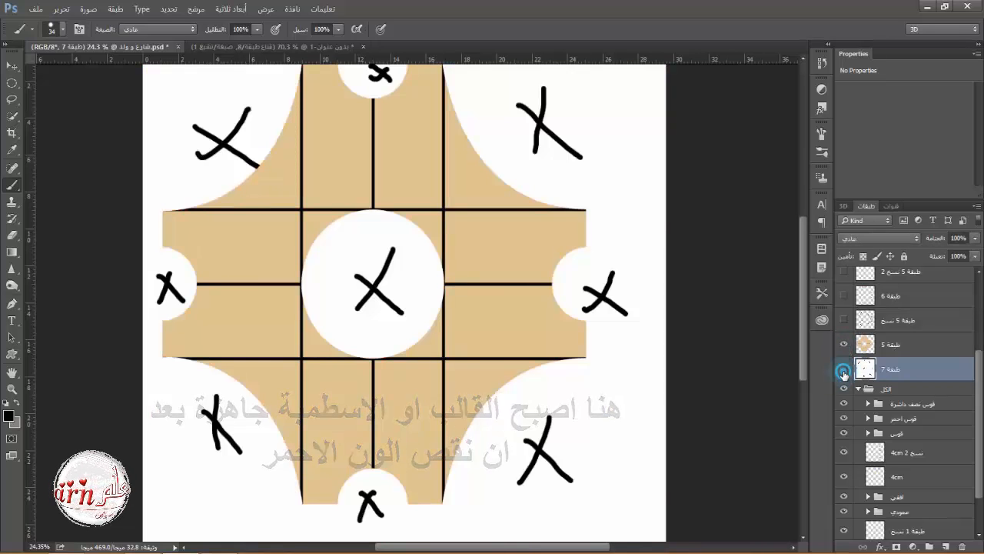
left_click(844, 370)
left_click(844, 371)
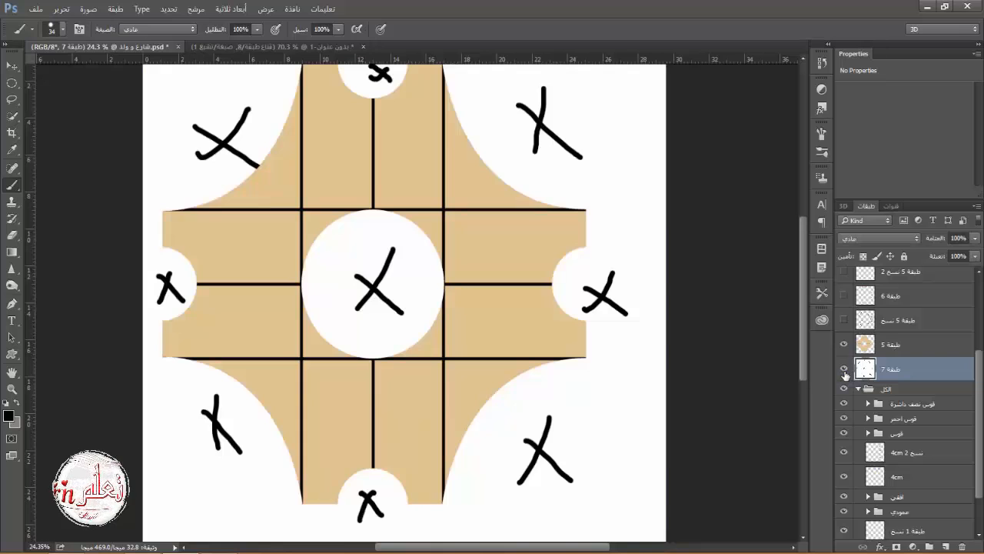
left_click(844, 371)
left_click(843, 370)
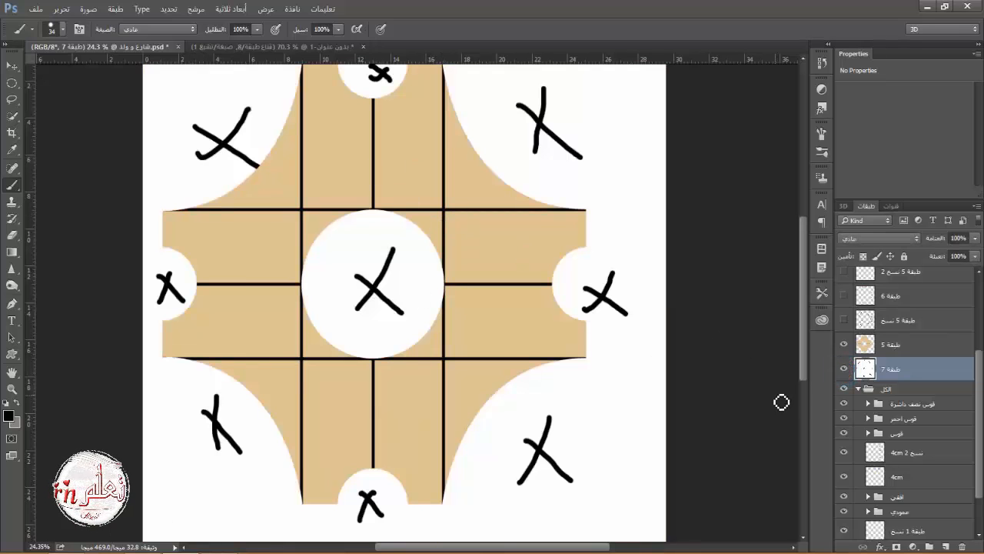
Revert the document history to the layer deletion state that precedes the brushed X marks
left_click(821, 63)
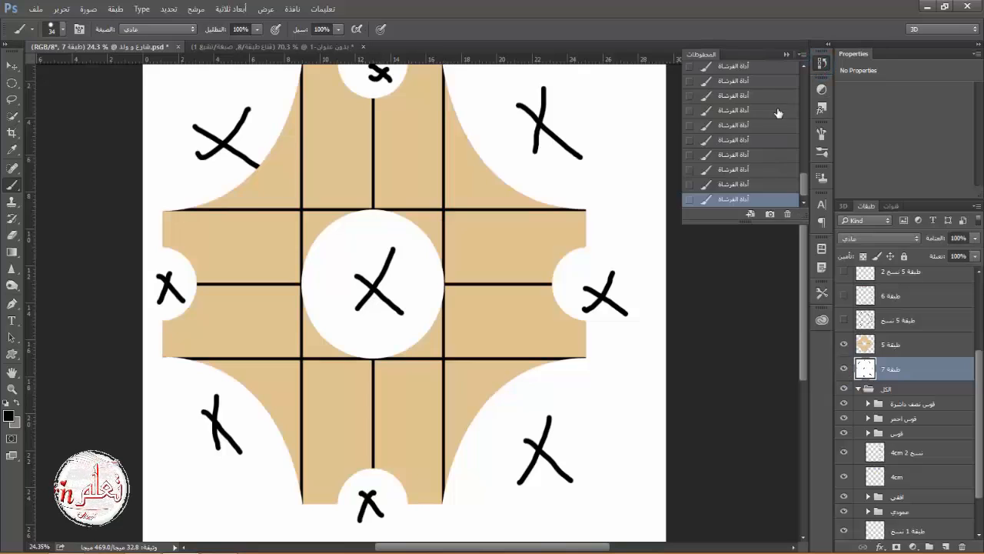
scroll(746, 139, "up", 3)
left_click(739, 119)
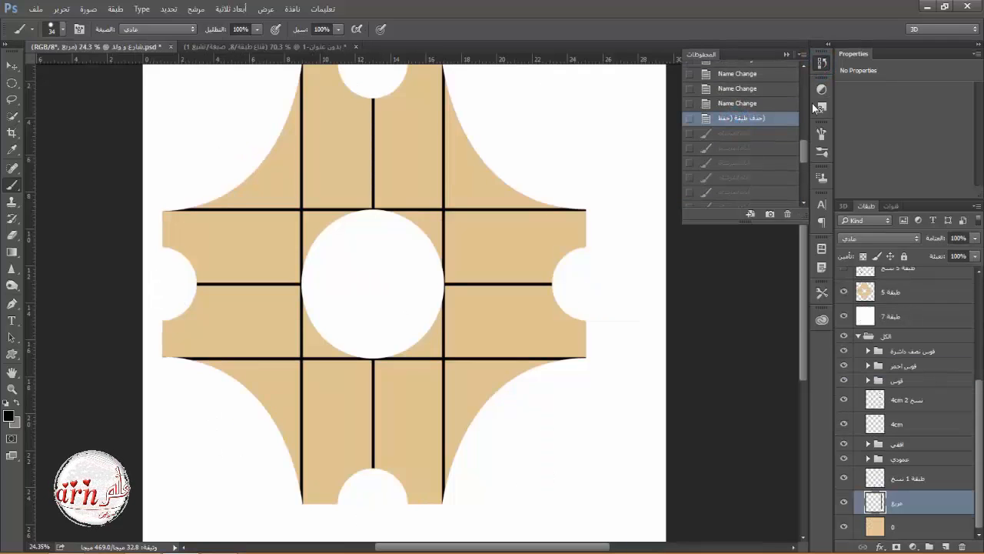
left_click(822, 64)
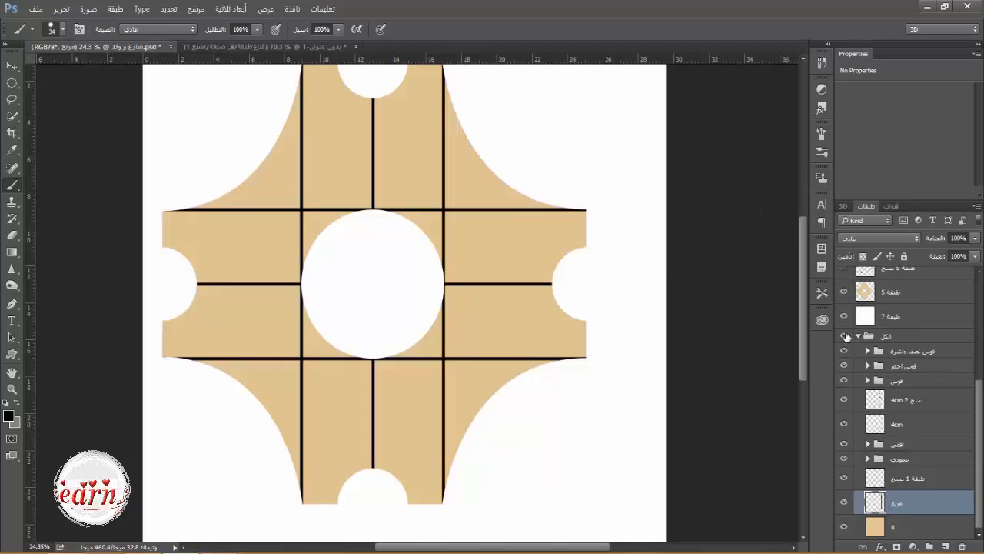
Show the black outline layer طبقة 5 نسخ over the cut-out pattern
scroll(846, 329, "up", 3)
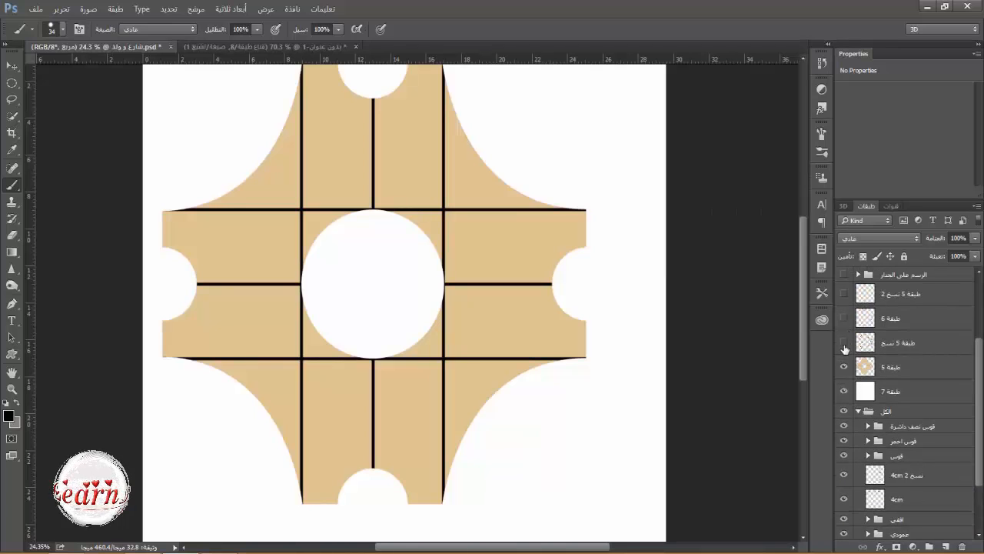
left_click(845, 343)
left_click(845, 343)
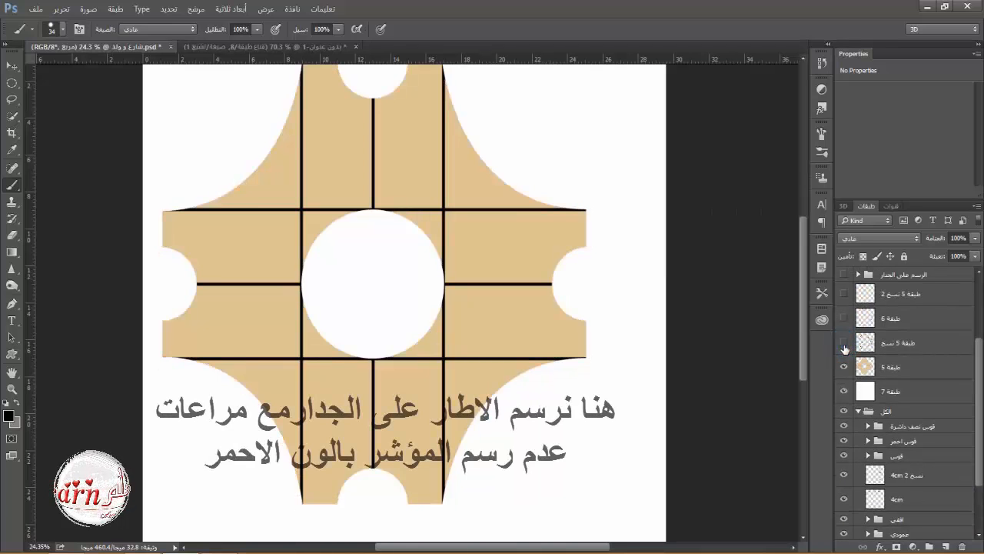
left_click(845, 343)
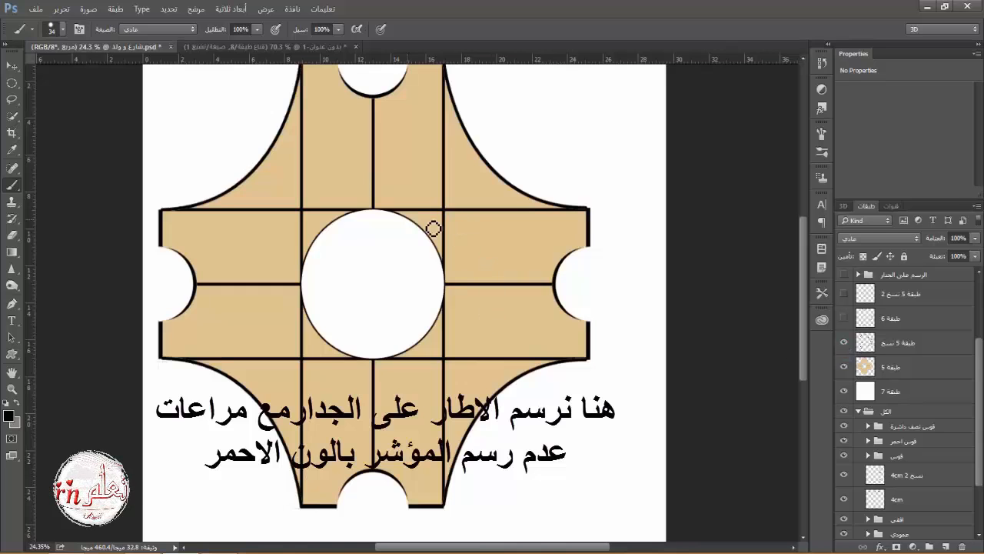
Toggle the red X marks layer طبقة 6 to examine which edges must not be traced, leaving the layer hidden
left_click(846, 318)
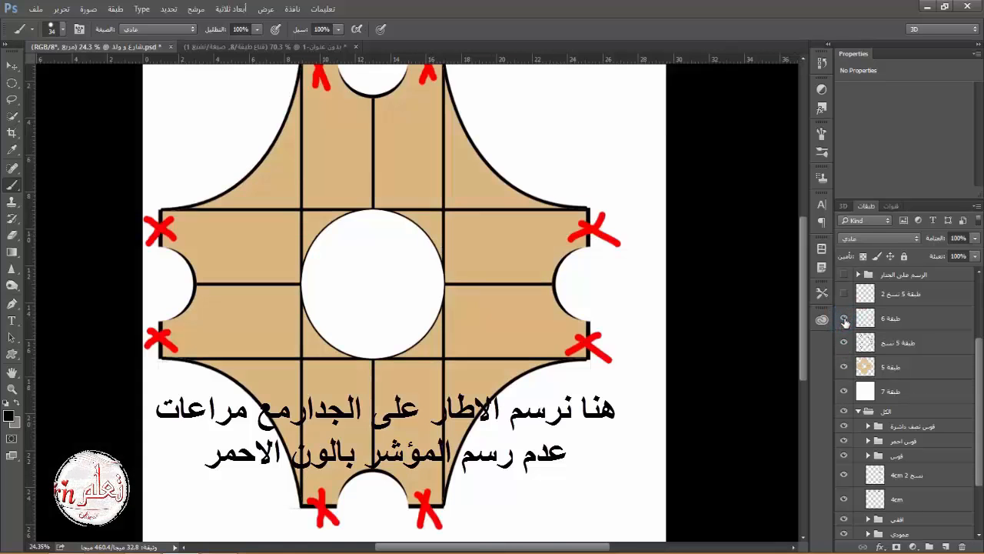
left_click(845, 318)
left_click(845, 319)
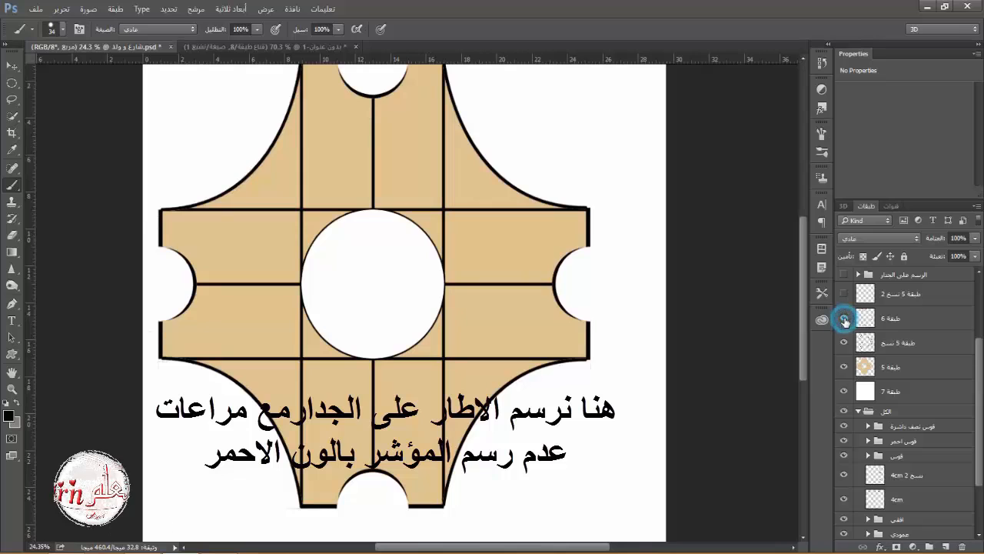
left_click(845, 319)
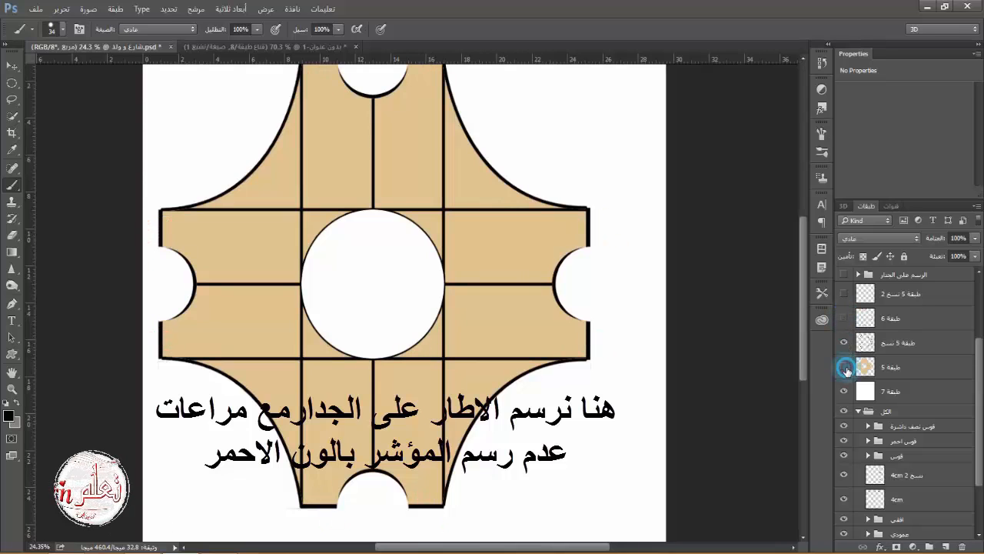
Toggle the beige pattern layer طبقة 5 against its black outline, leaving the pattern layer hidden
left_click(846, 367)
left_click(845, 367)
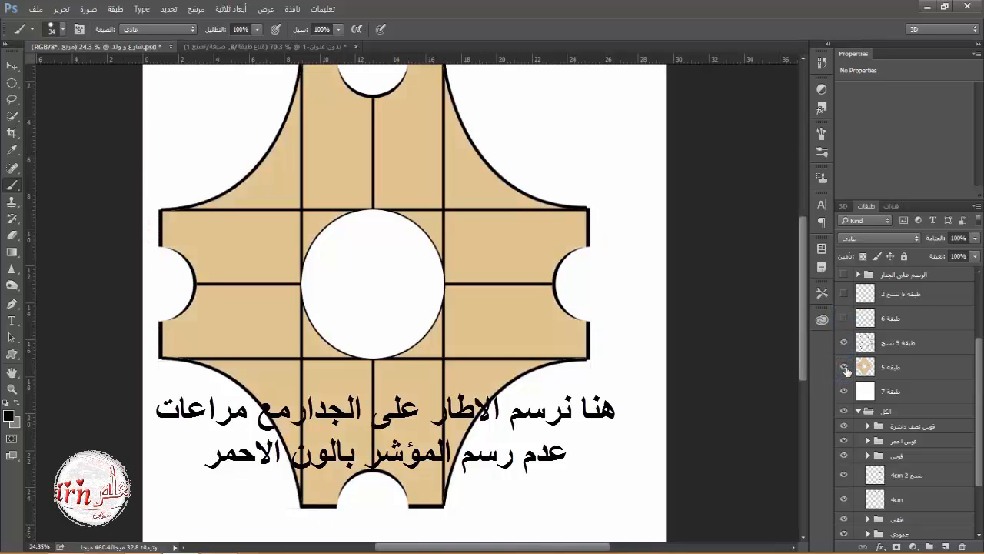
left_click(845, 367)
left_click(845, 367)
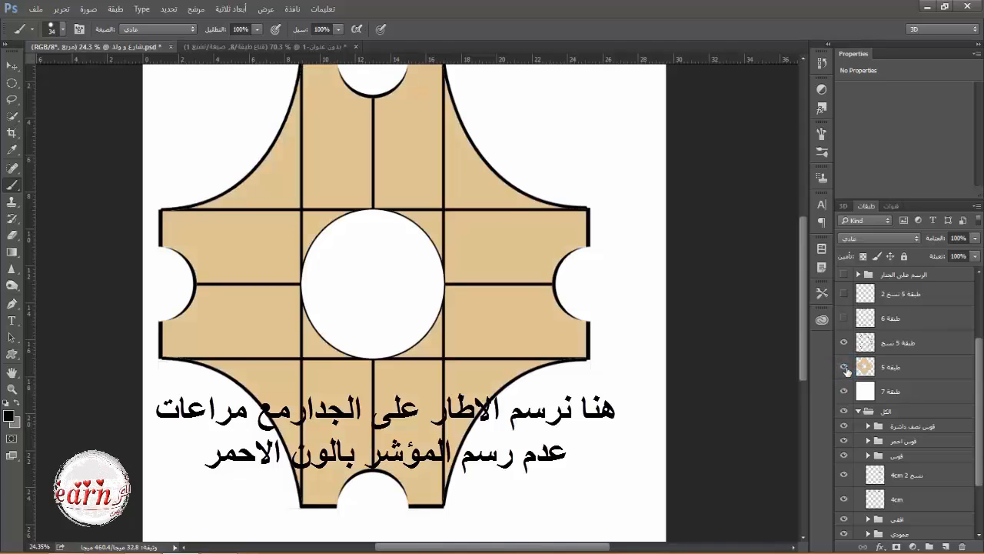
left_click(846, 367)
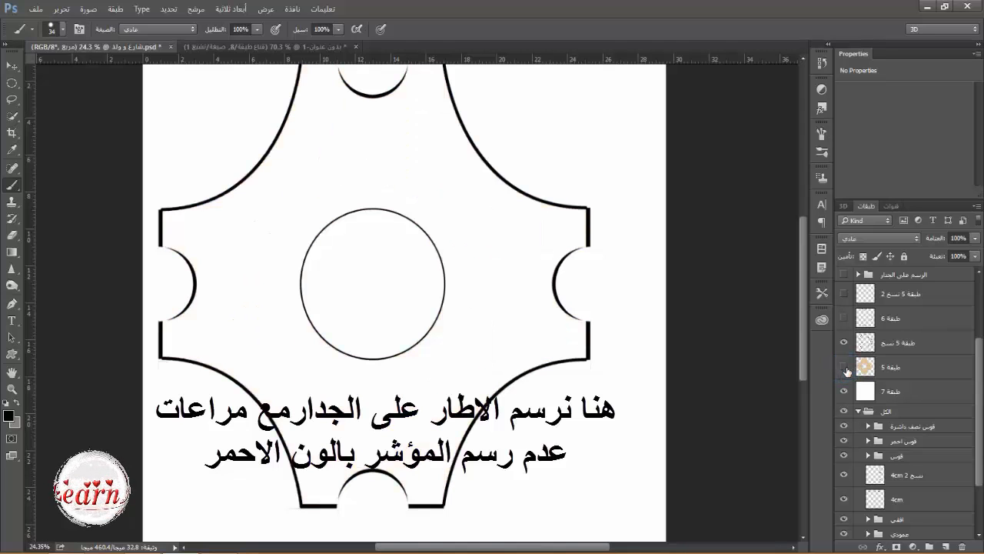
Check the edges marked by the red X layer طبقة 6 against the bare outline, leaving the marks hidden
left_click(845, 318)
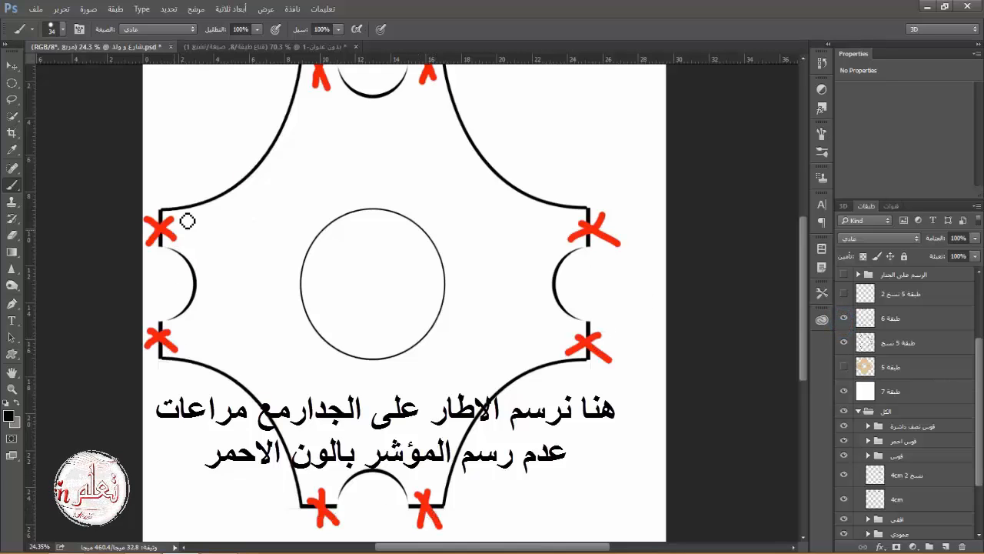
left_click(845, 319)
left_click(845, 318)
left_click(845, 319)
Swap the large outline for the small copy طبقة 5 نسخ 2, and replace that copy with the group الرسم على الجدار
left_click(844, 372)
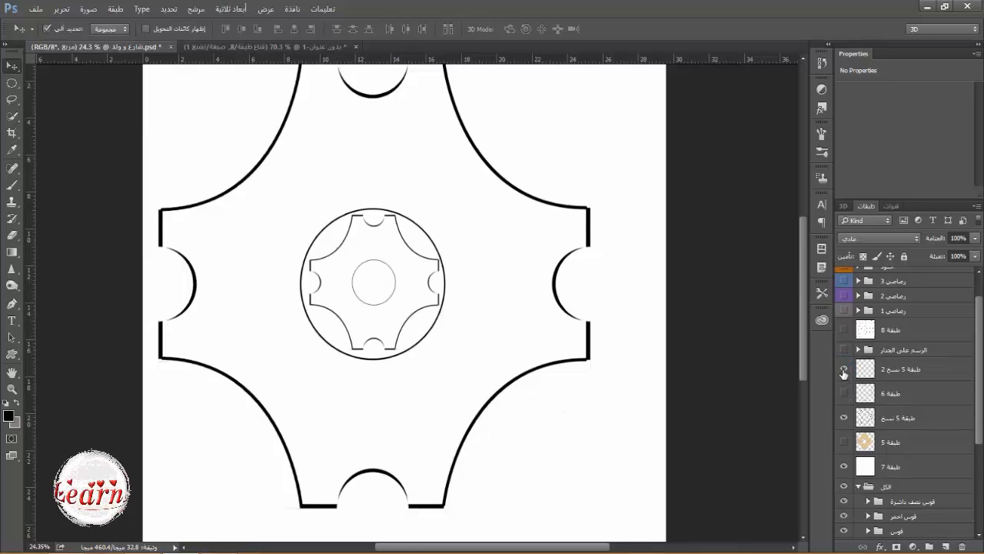
left_click(844, 418)
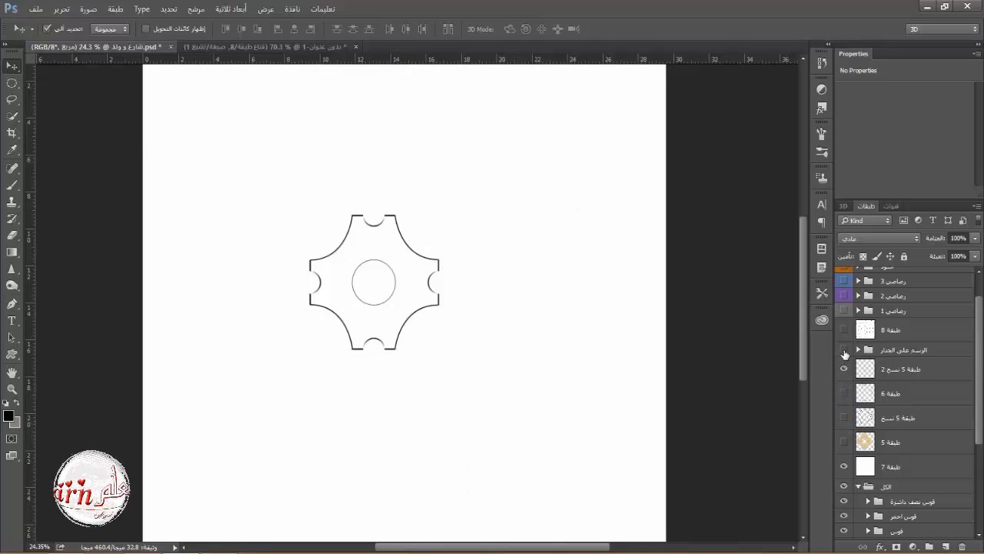
left_click(844, 351)
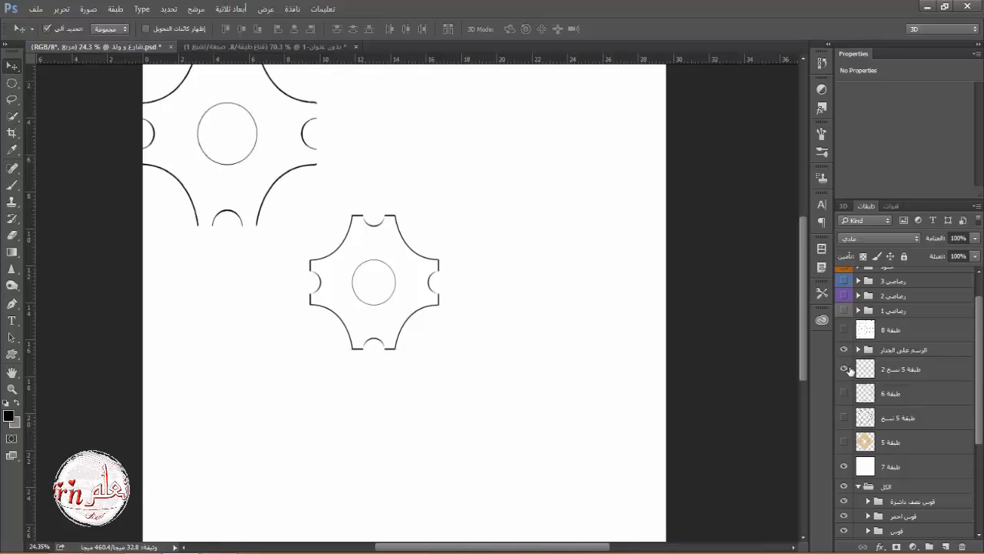
left_click(845, 369)
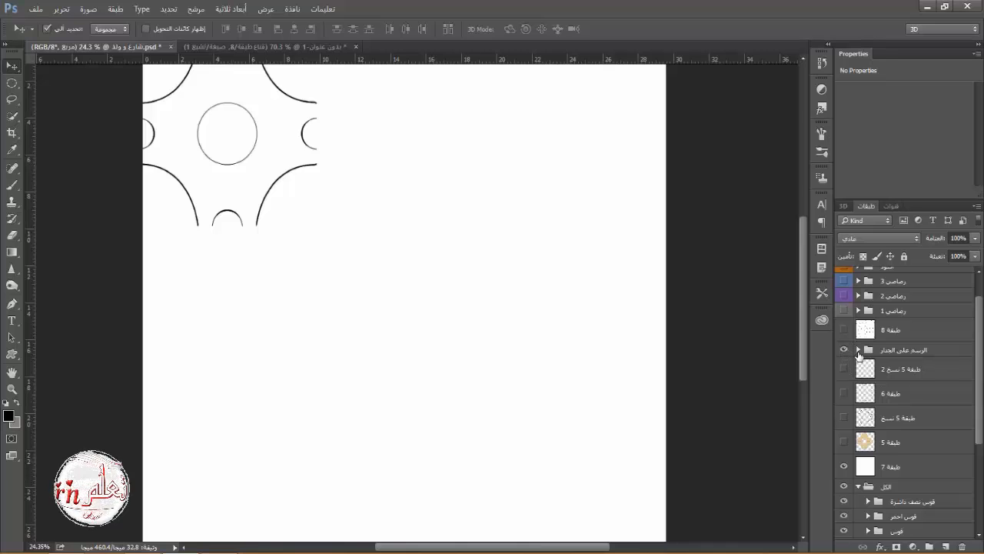
Expand the group الرسم على الجدار and toggle the repeated pattern layer طبقة 5 نسخ 7 to preview it
left_click(858, 349)
scroll(861, 408, "down", 4)
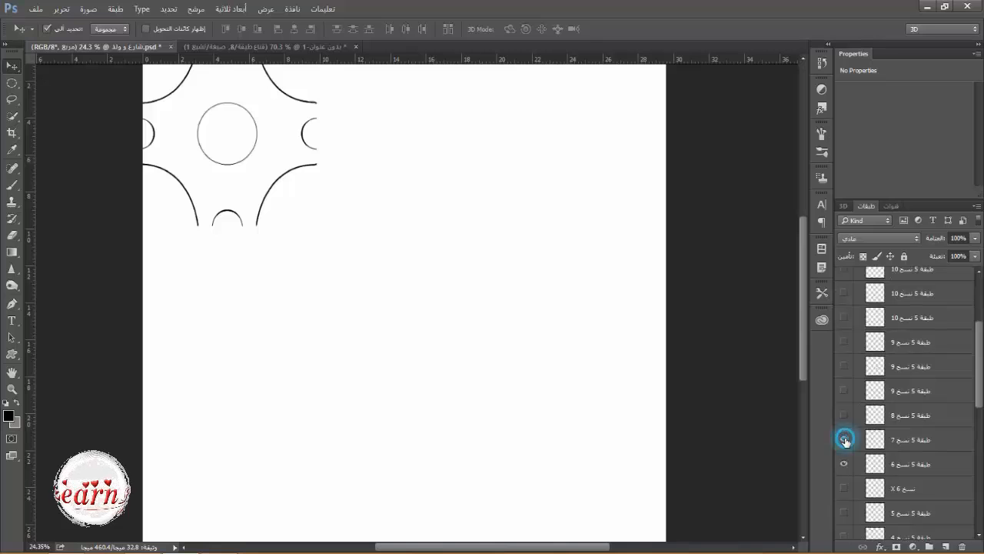
left_click(846, 440)
left_click(845, 440)
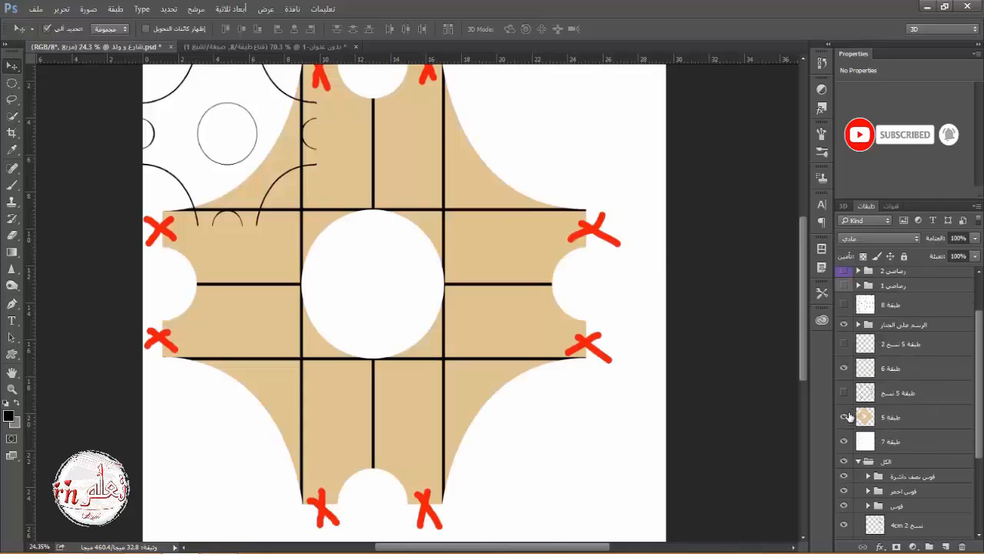
Hide the beige pattern layer طبقة 5, and toggle the outline layer طبقة 5 نسخ on and off beneath the red X marks
left_click(845, 416)
left_click(845, 393)
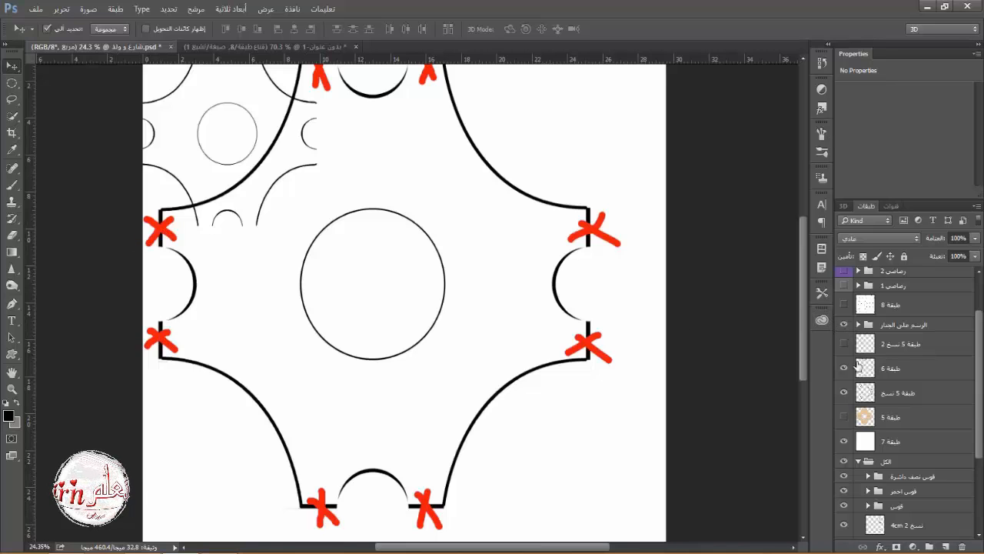
left_click(844, 393)
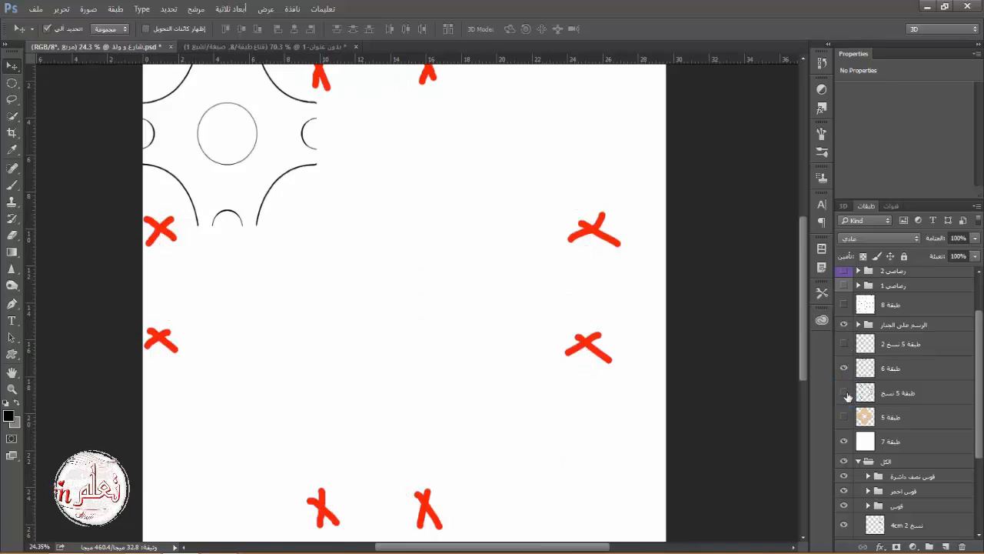
Hide the red X layer طبقة 6, and complete the first outline row by showing طبقة 5 نسخ 7 and طبقة 5 نسخ 8
left_click(844, 369)
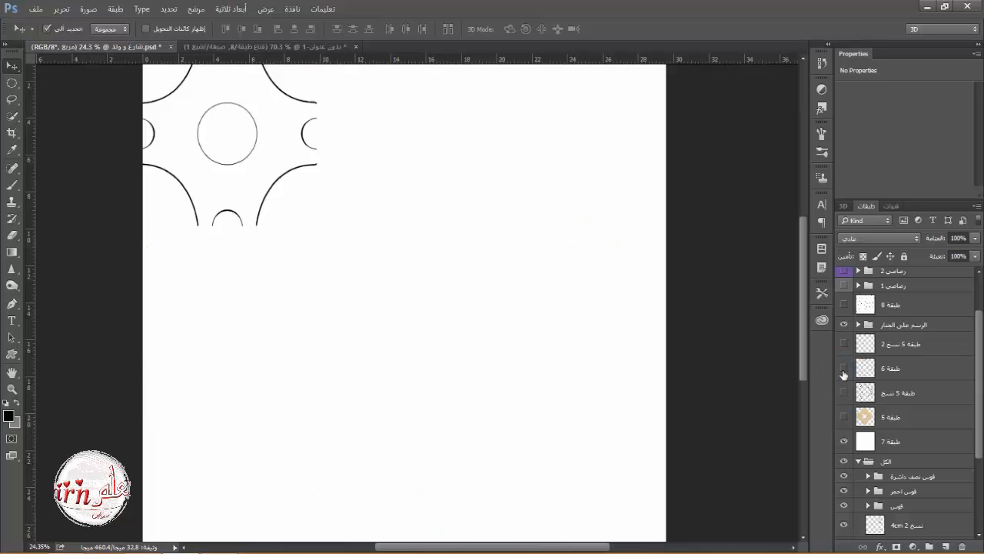
scroll(869, 350, "up", 2)
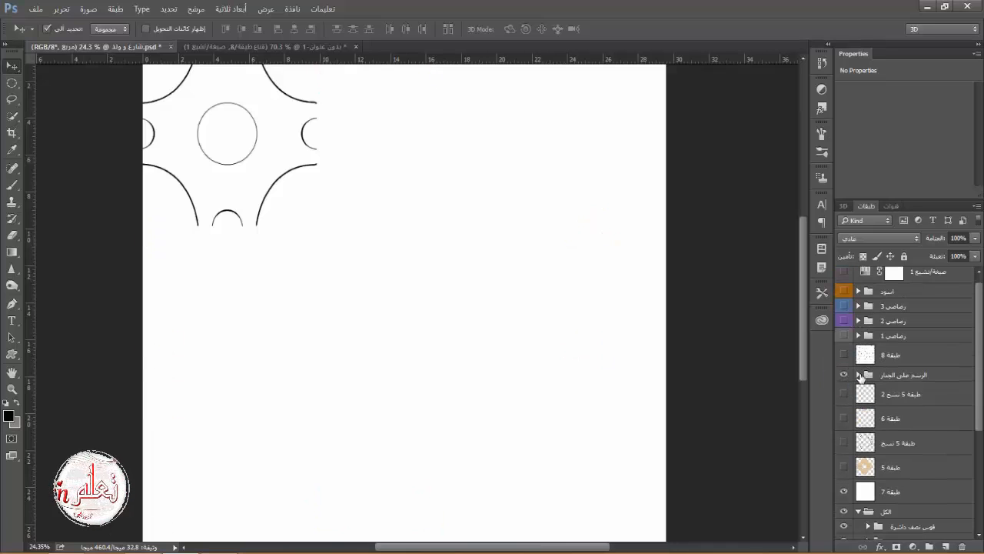
left_click(859, 375)
scroll(851, 469, "down", 2)
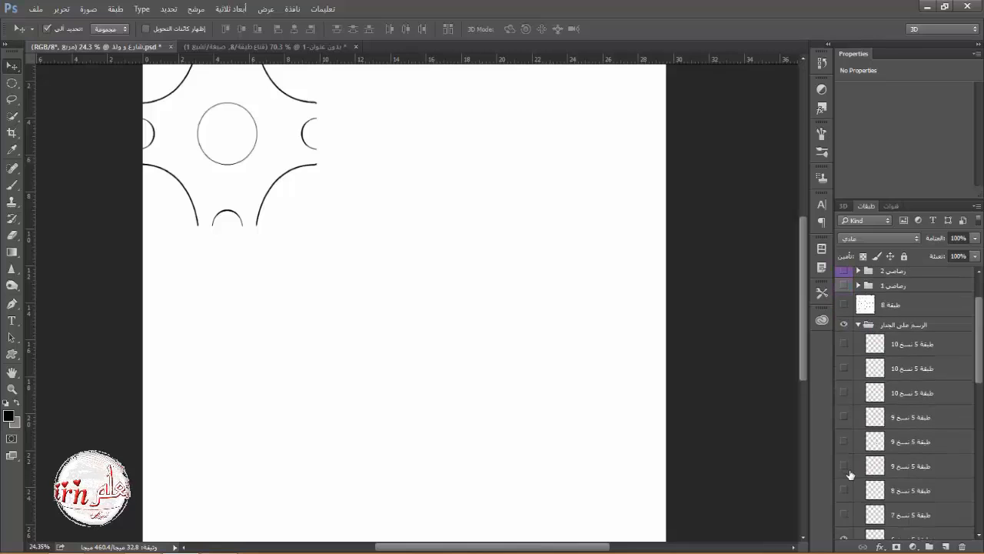
scroll(851, 477, "down", 1)
left_click(845, 490)
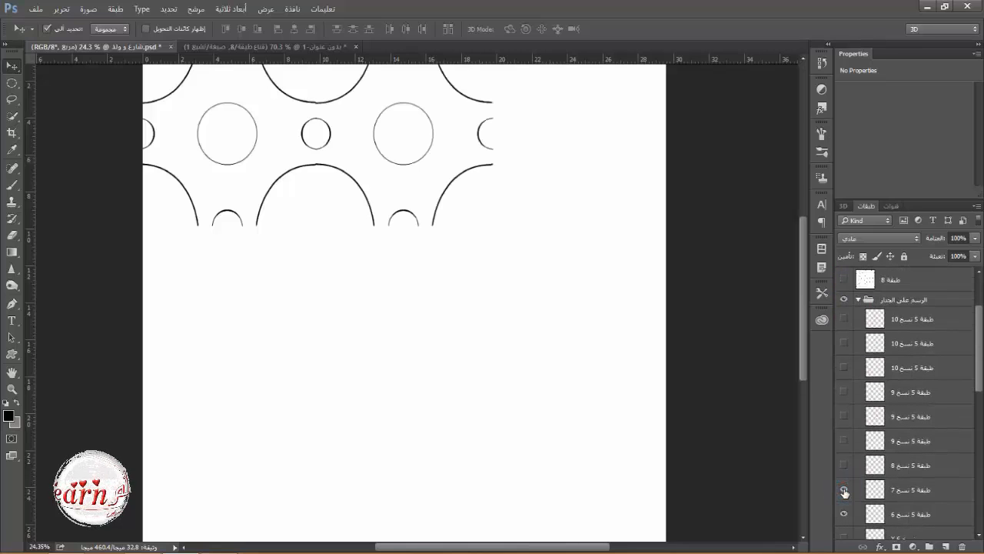
left_click(844, 466)
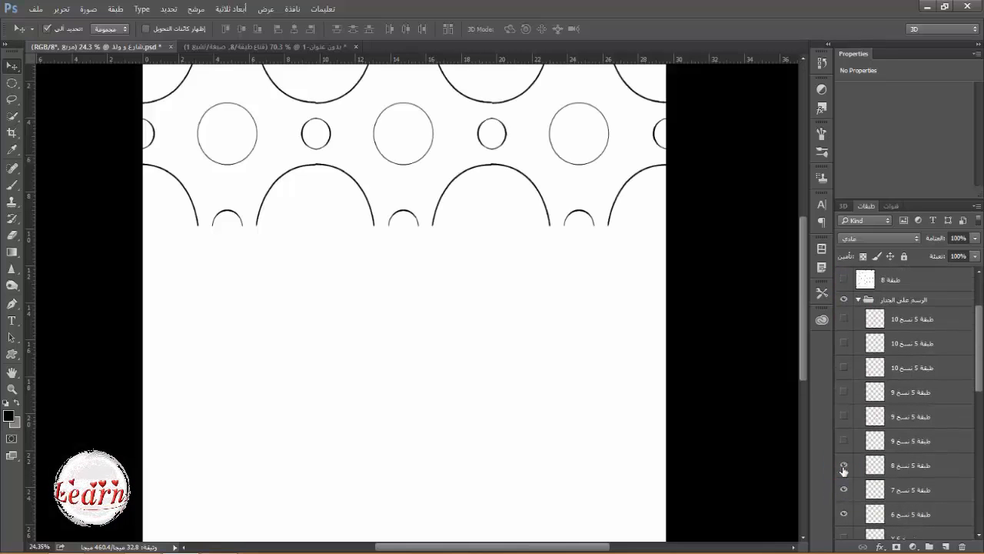
Show the three طبقة 5 نسخ 9 layers and the three طبقة 5 نسخ 10 layers to fill the remaining outline rows
left_click(845, 441)
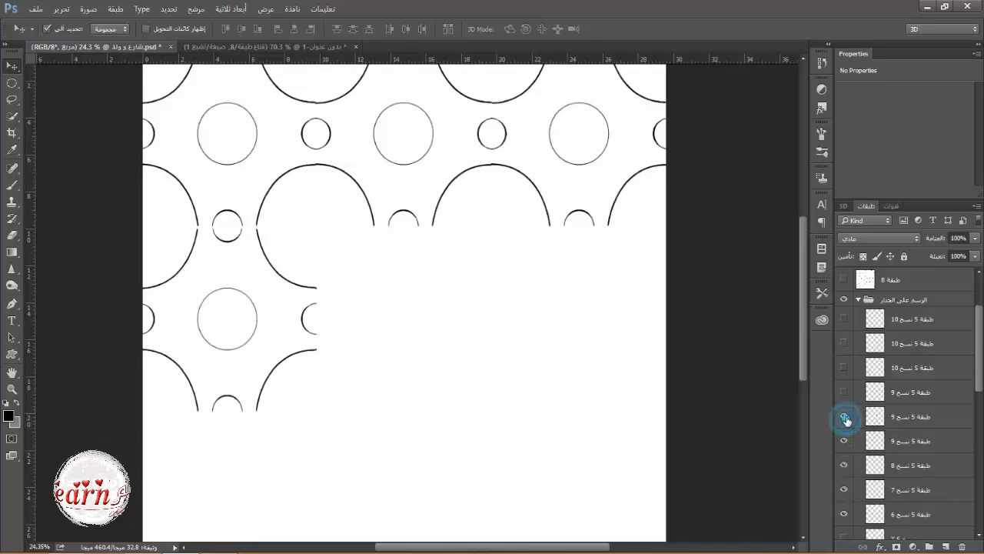
left_click(845, 416)
left_click(846, 393)
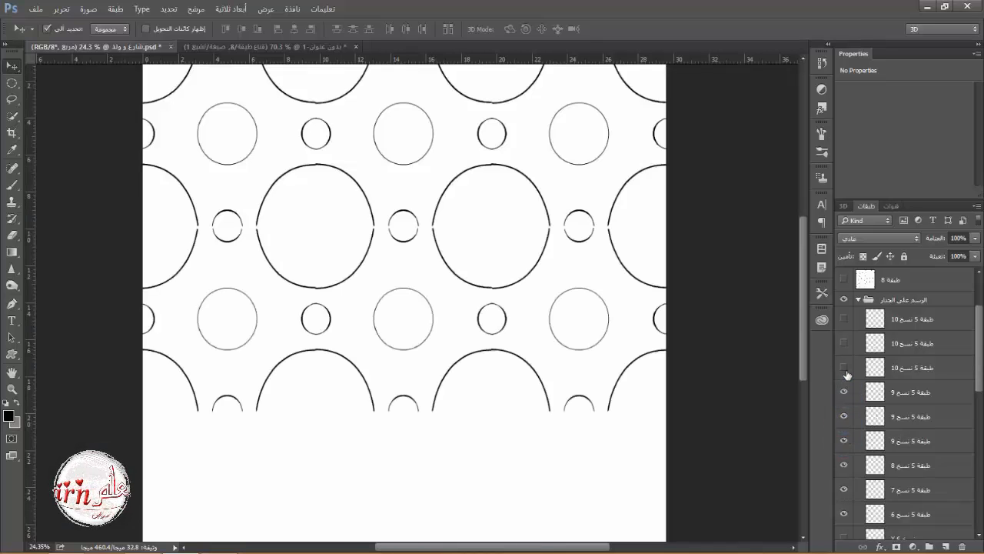
left_click(845, 369)
left_click(845, 344)
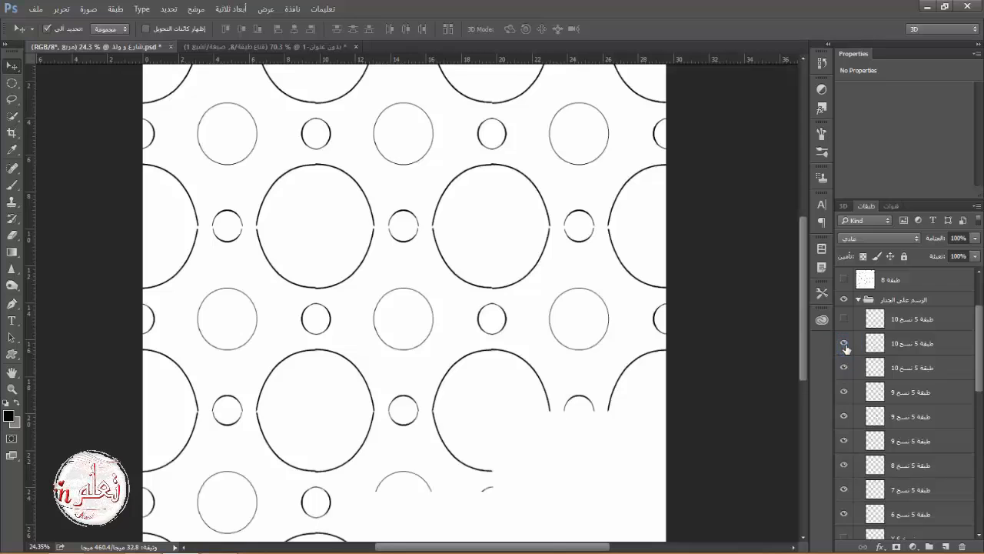
left_click(844, 319)
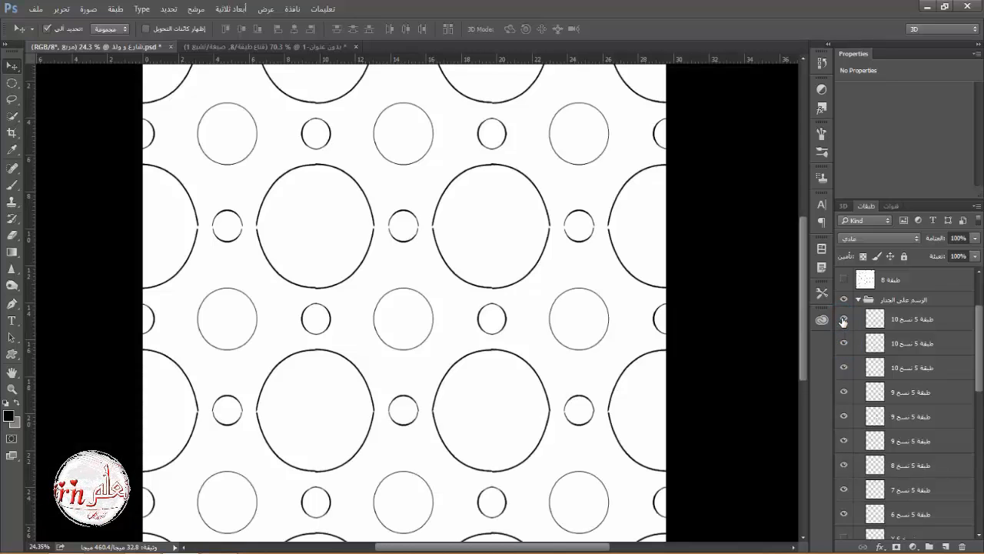
Toggle the upper and middle طبقة 5 نسخ 9 layers off and on to check how each repeat fits its neighbours
left_click(844, 392)
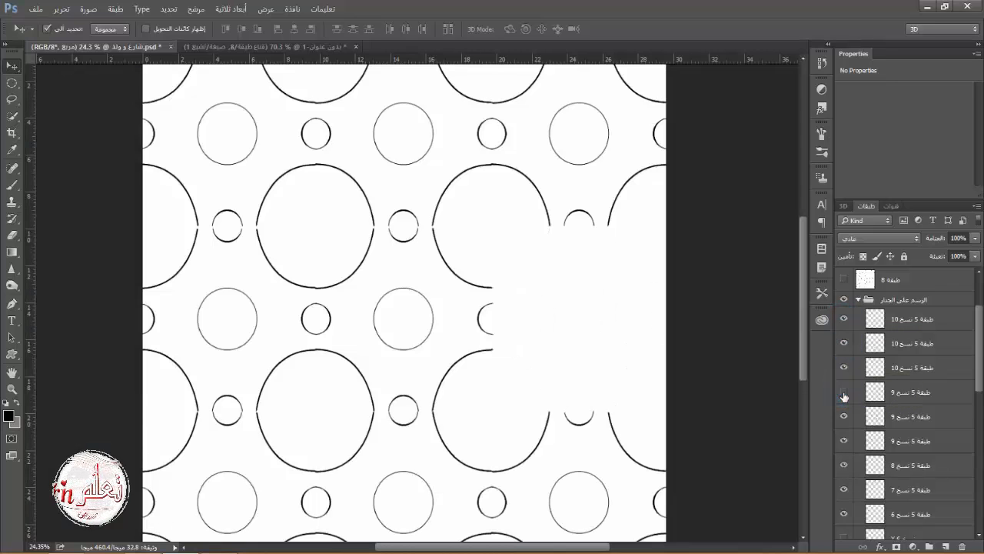
left_click(845, 393)
left_click(844, 416)
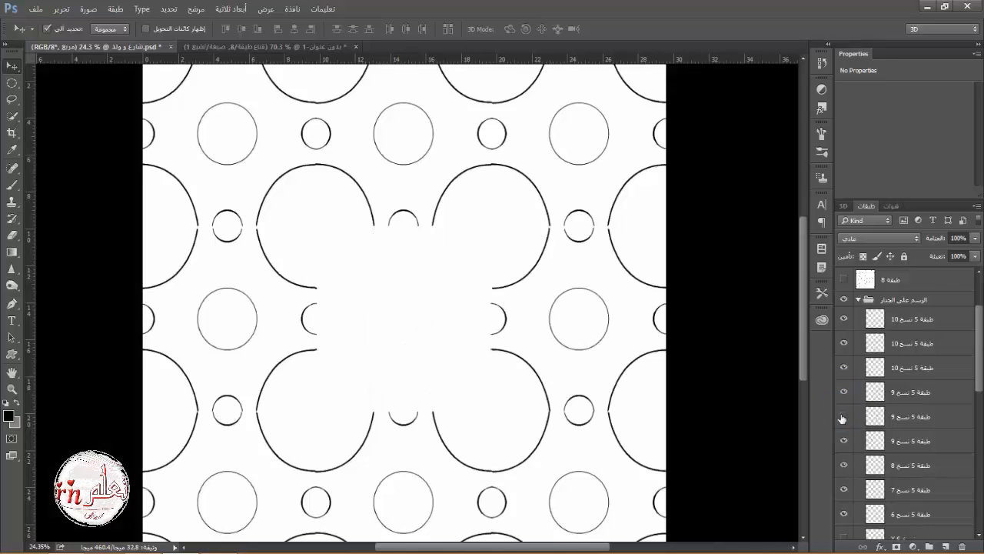
left_click(844, 416)
left_click(844, 416)
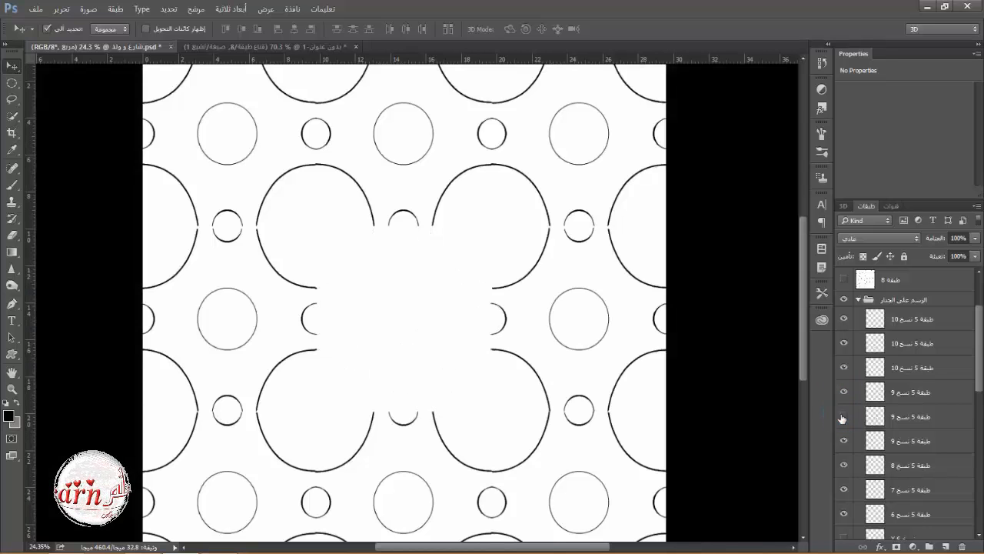
left_click(844, 416)
Collapse the group الرسم على الجدار and replace it with the closed outline layer طبقة 8
scroll(855, 419, "up", 3)
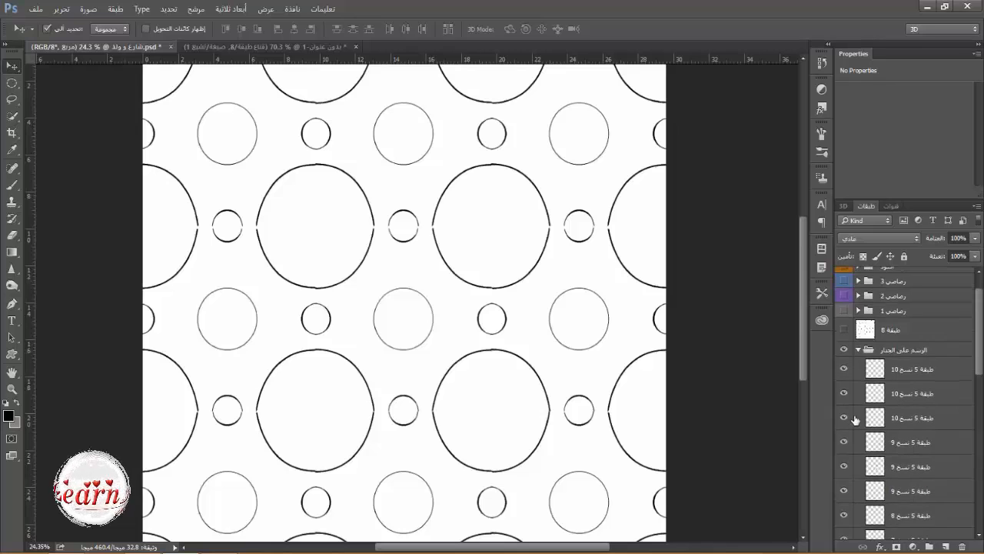
left_click(858, 383)
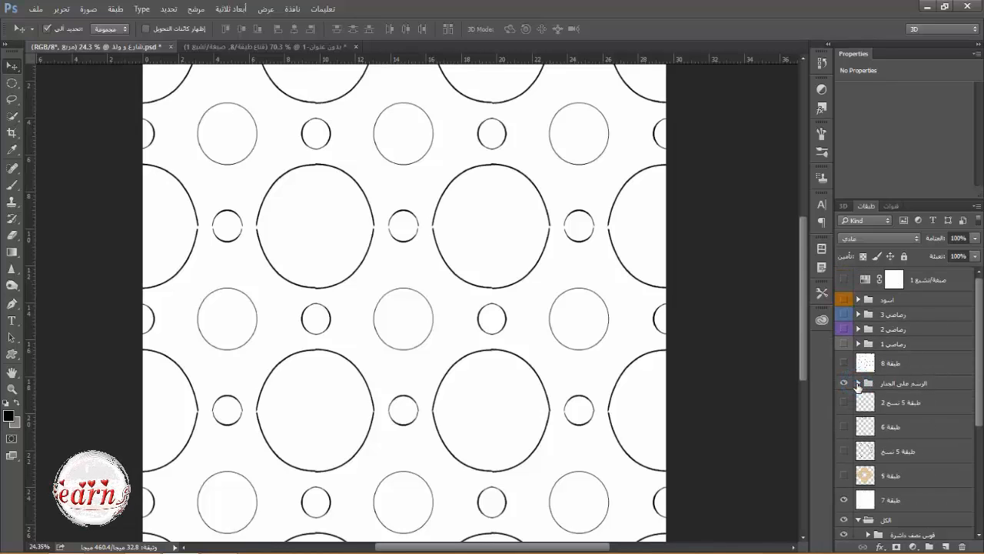
left_click(845, 363)
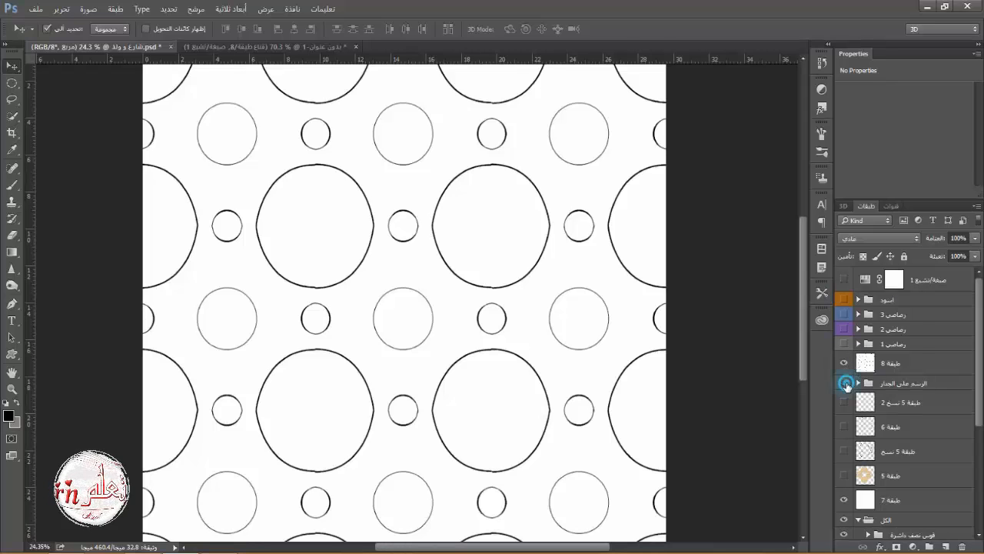
Show the group رصاصي 1, and reveal its large-circle shading layers طبقة 9 نسخ, نسخ 2 and all three نسخ 3
left_click(858, 344)
left_click(844, 344)
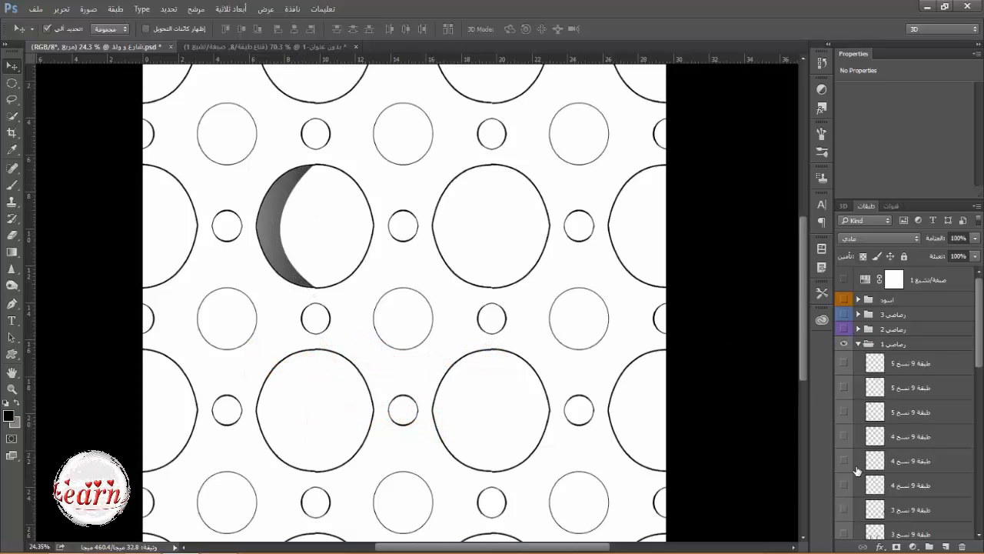
scroll(858, 481, "down", 5)
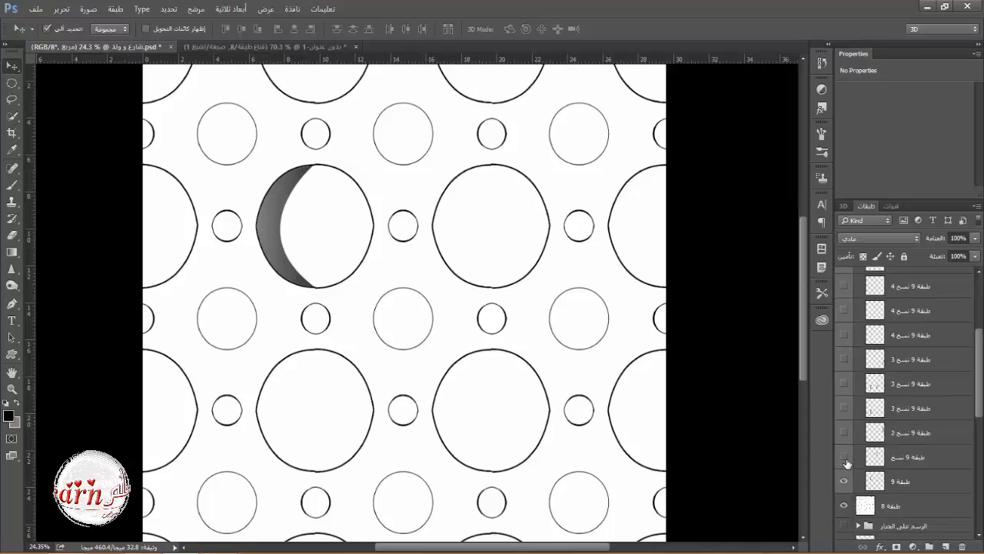
left_click(845, 459)
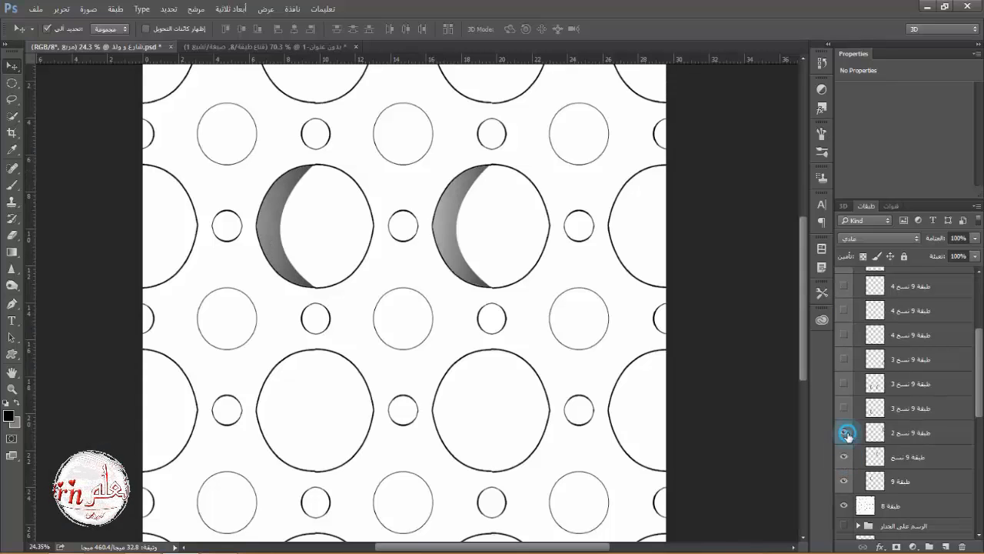
left_click(845, 433)
left_click(844, 408)
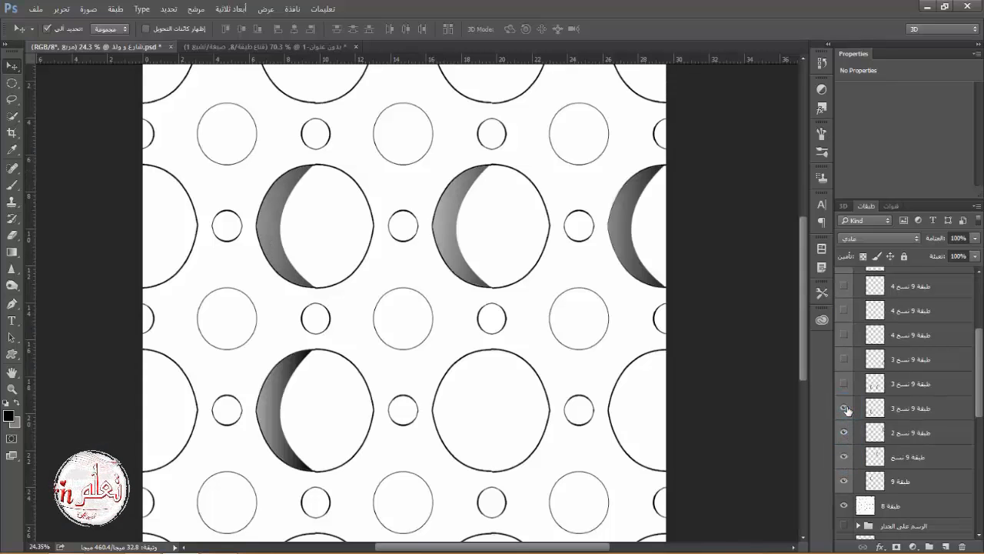
left_click(844, 383)
left_click(844, 367)
Reveal the three طبقة 9 نسخ 4 and three طبقة 9 نسخ 5 shading layers, leaving the group رصاصي 1 collapsed
left_click(844, 338)
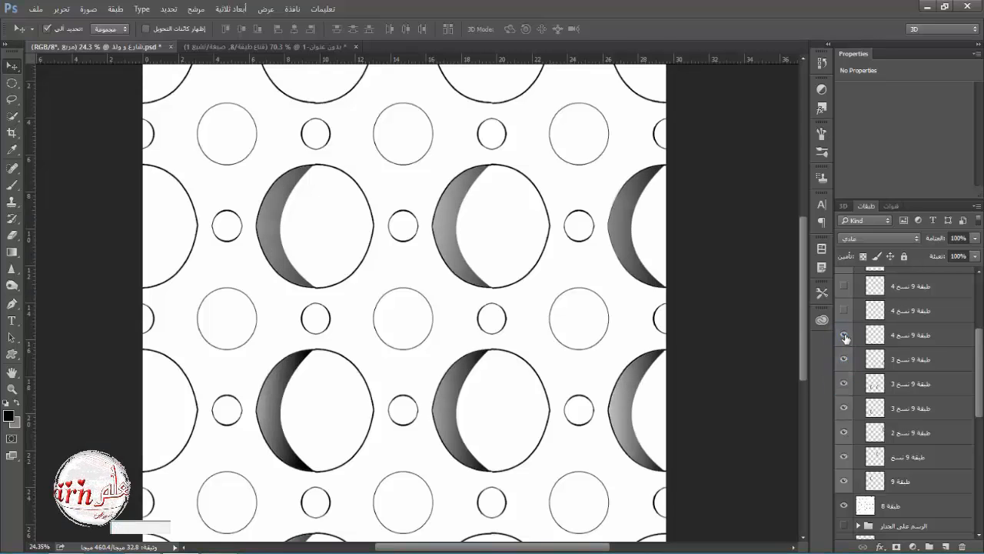
left_click(844, 310)
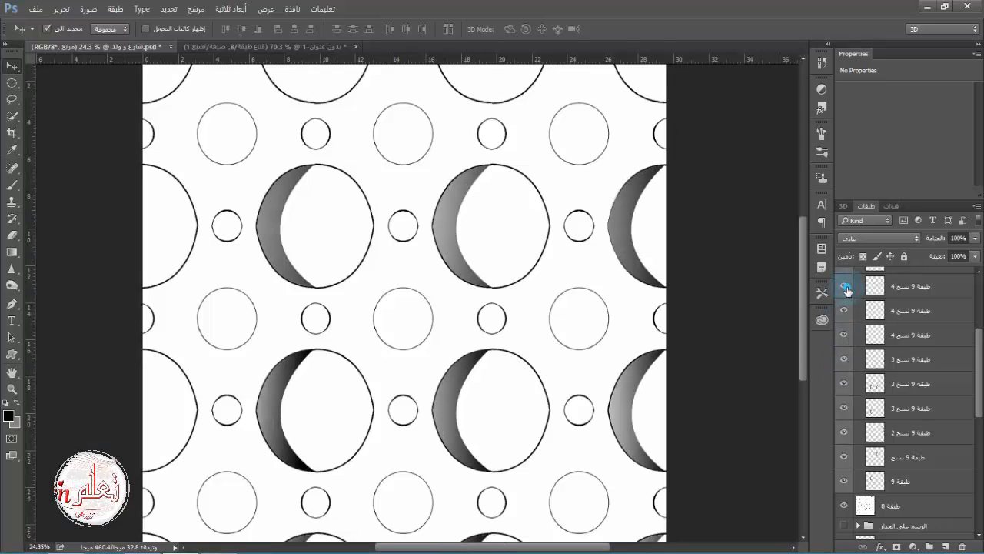
left_click(844, 286)
scroll(843, 369, "up", 5)
left_click(842, 391)
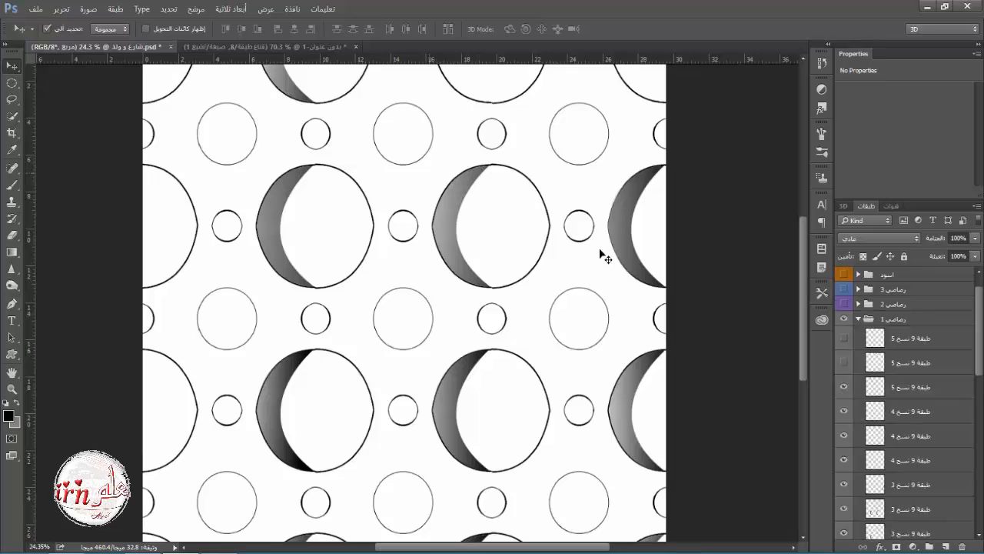
left_click(845, 368)
left_click(844, 338)
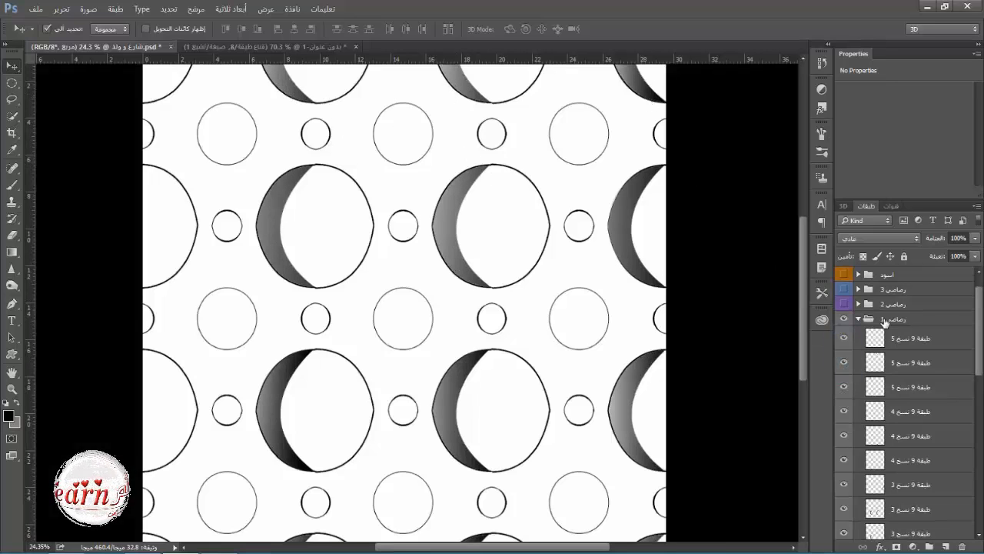
left_click(858, 318)
Show the group رصاصي 2, and reveal its medium-circle shading layers طبقة 10 نسخ, نسخ 2 and all three نسخ 3
left_click(858, 304)
left_click(845, 303)
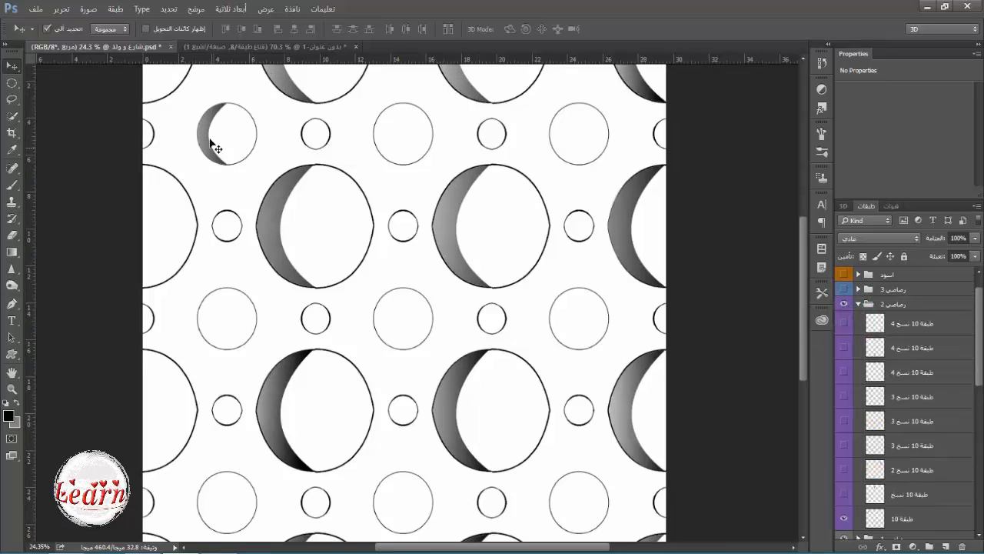
left_click(845, 324)
left_click(844, 325)
left_click(845, 496)
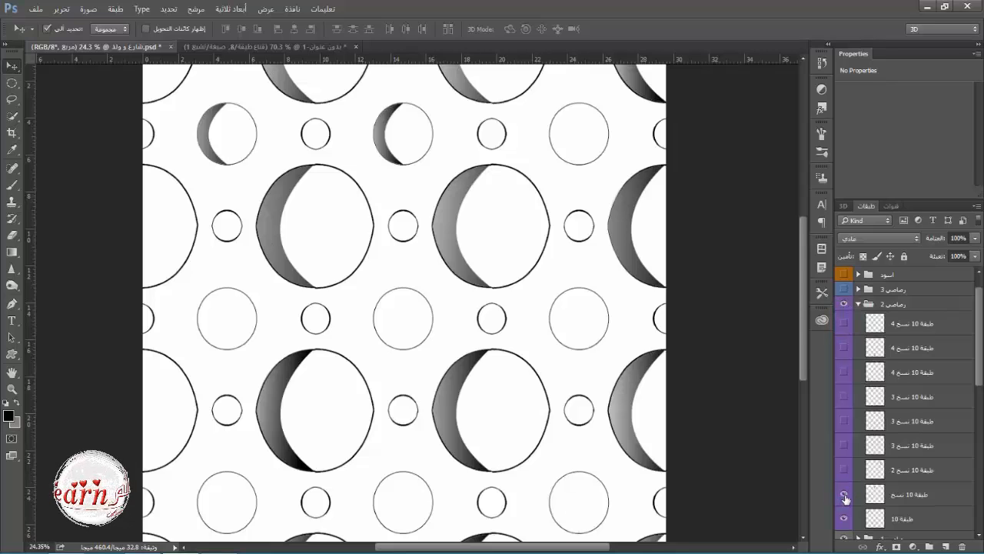
left_click(845, 469)
left_click(844, 445)
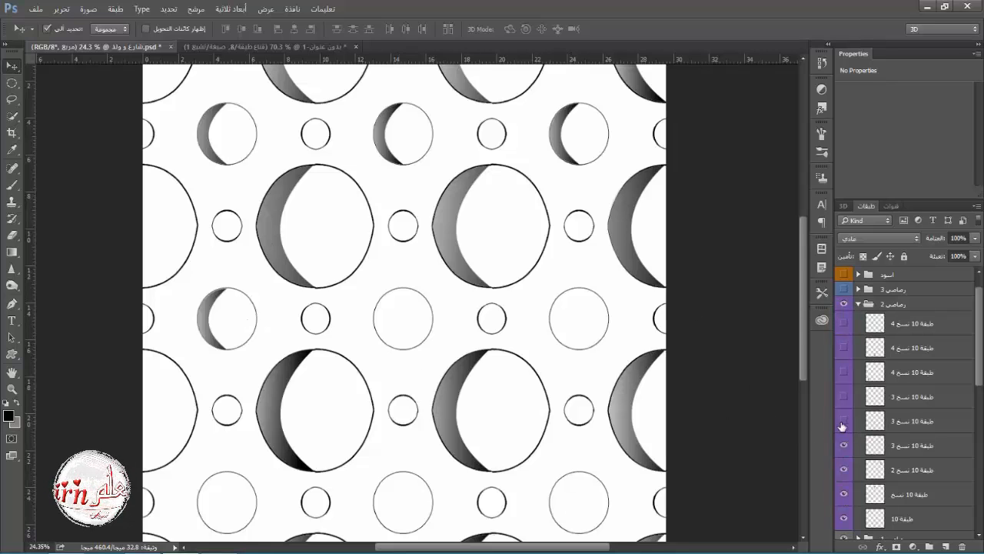
left_click(844, 423)
Reveal the three طبقة 10 نسخ 4 shading layers on the lowest medium circles, leaving the group رصاصي 2 collapsed
left_click(844, 372)
left_click(844, 347)
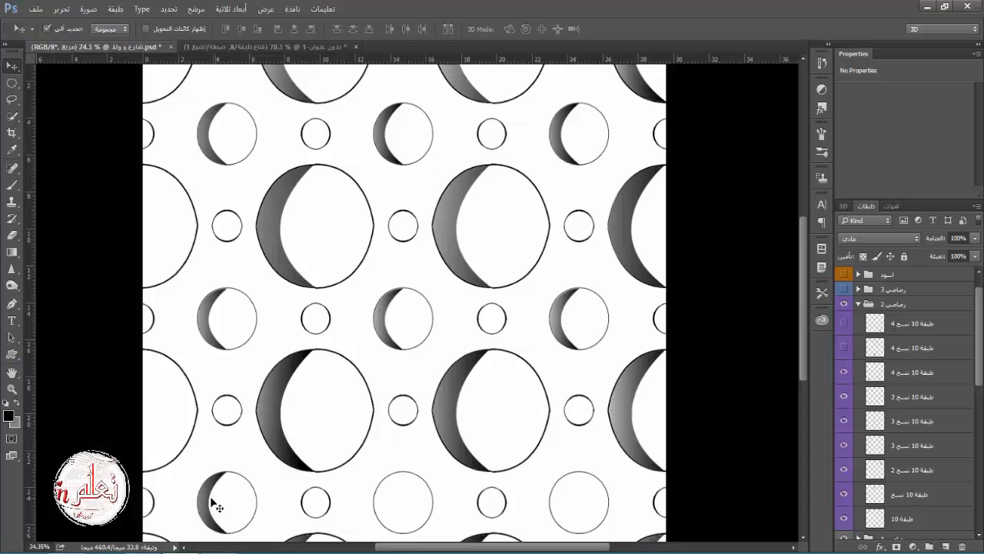
left_click(844, 323)
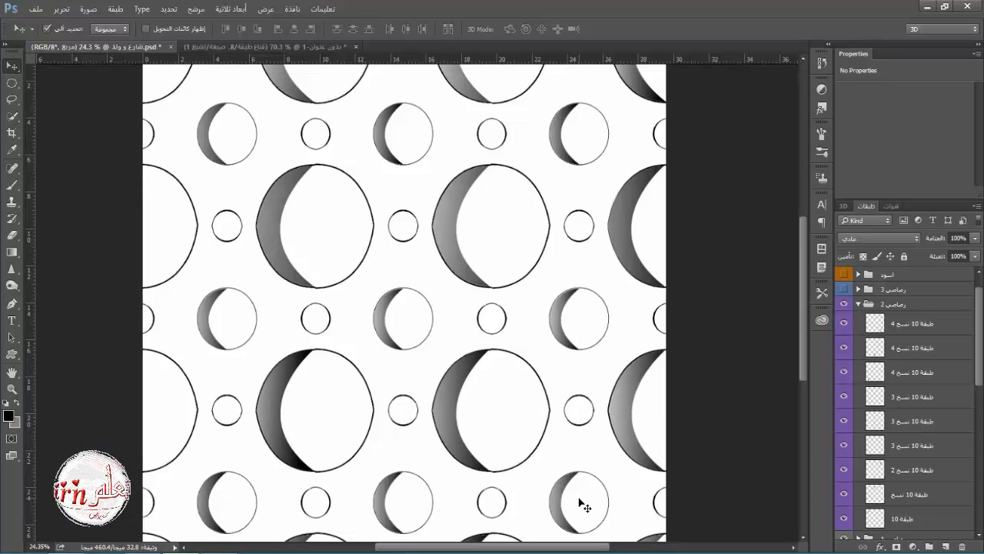
left_click(858, 305)
Show the small-circle shading group رصاصي 3, toggle its طبقة 11 copies off and back on, and collapse the group
left_click(858, 290)
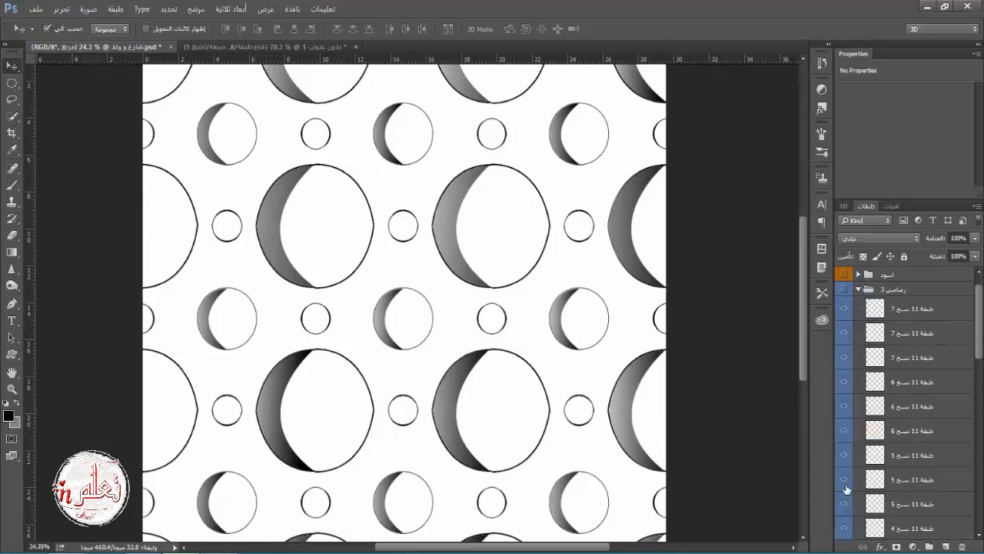
left_click(844, 289)
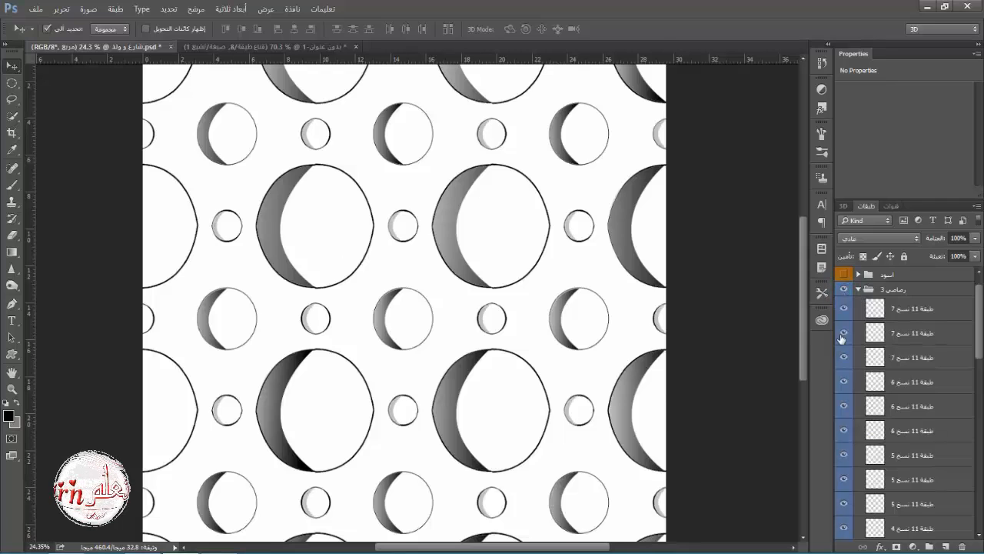
left_click_drag(845, 308, 846, 530)
scroll(851, 471, "down", 1)
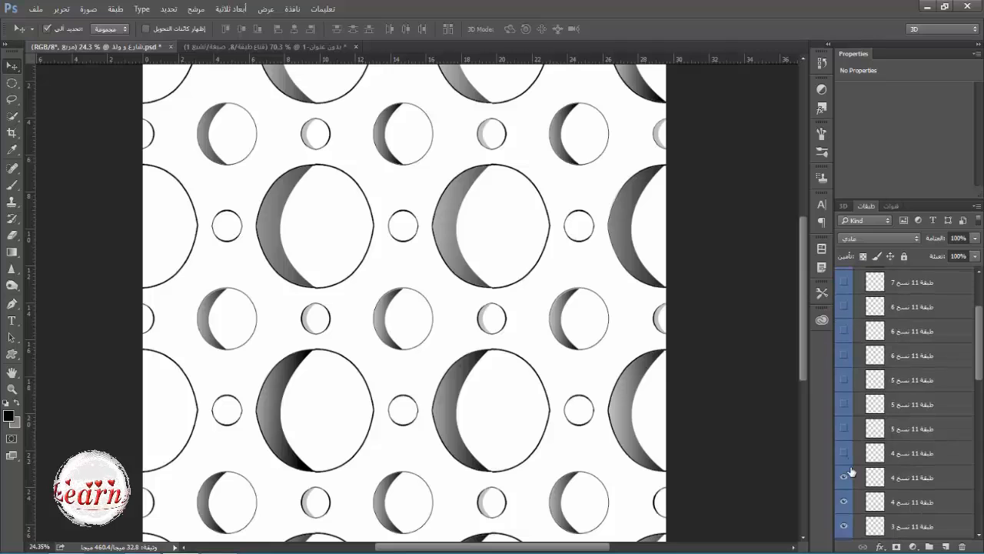
left_click_drag(846, 460, 845, 327)
left_click(860, 299)
scroll(850, 323, "up", 5)
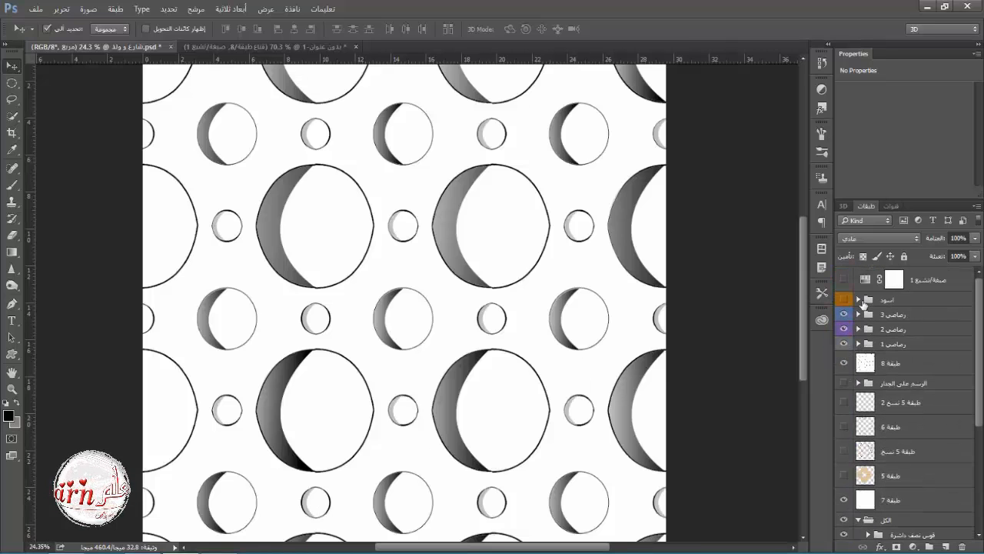
Show the black fill group اسود with layer طبقة 12, and reveal طبقة 12 نسخ, toggling both layers to compare
left_click(846, 300)
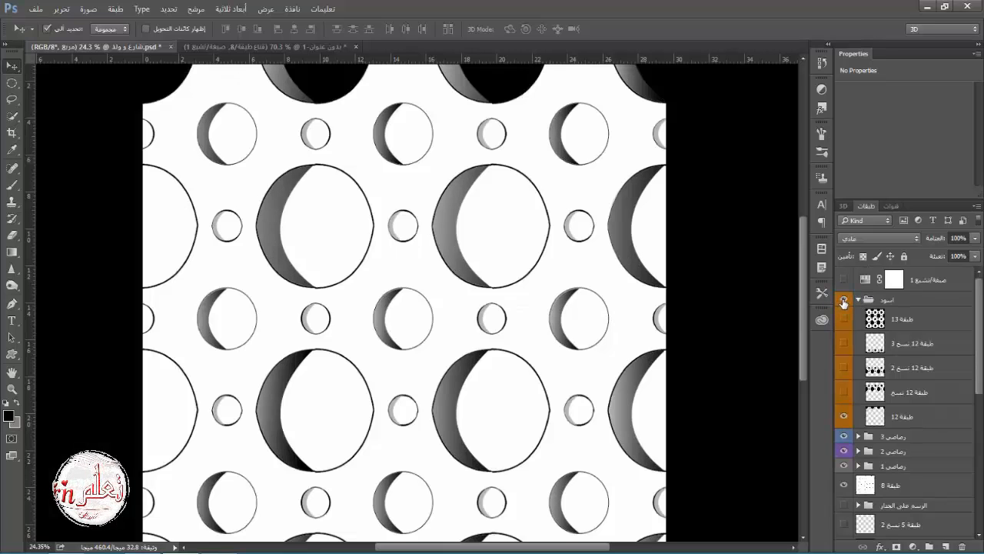
left_click(844, 416)
left_click(843, 416)
left_click(844, 394)
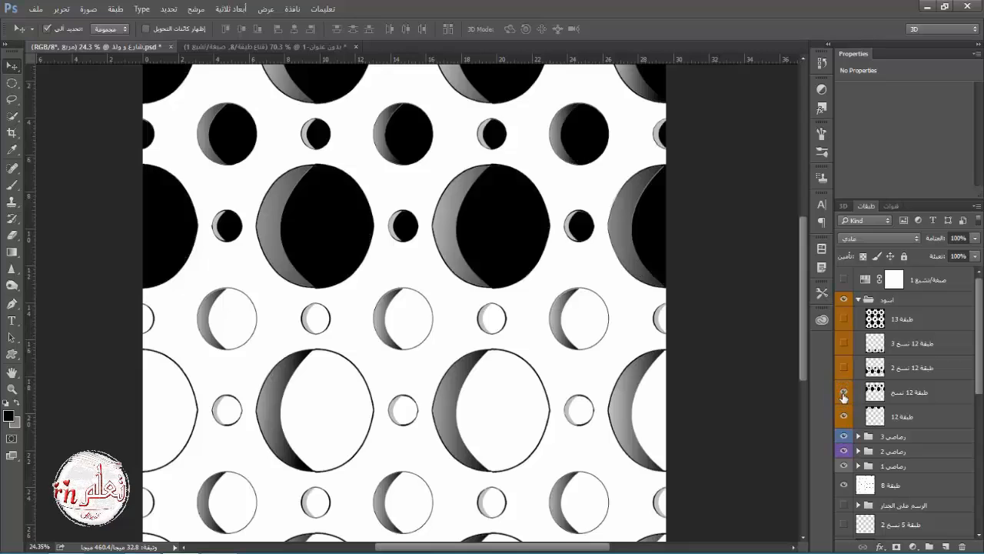
left_click(844, 394)
left_click(844, 394)
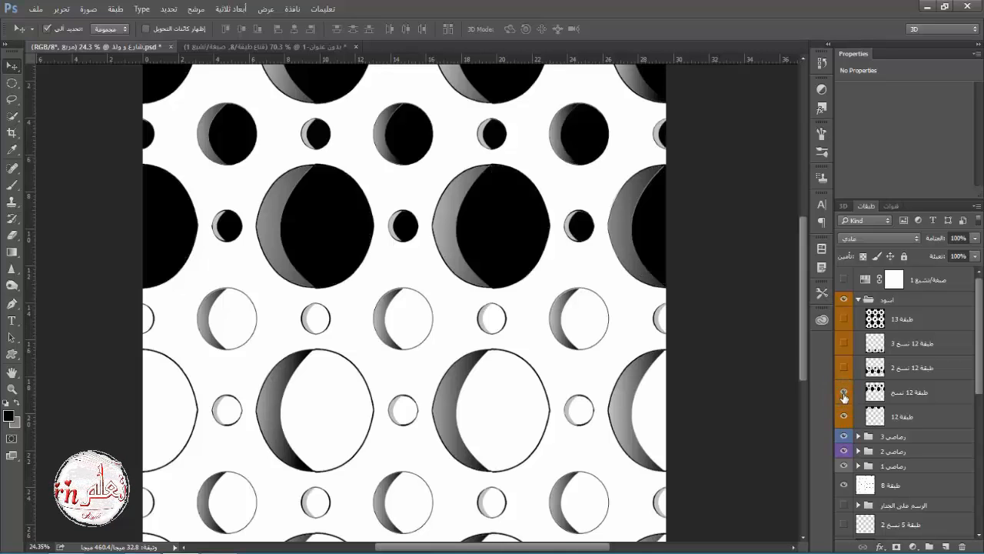
Toggle the black fill layer طبقة 12 نسخ off and back on to compare the circle rows
left_click(844, 395)
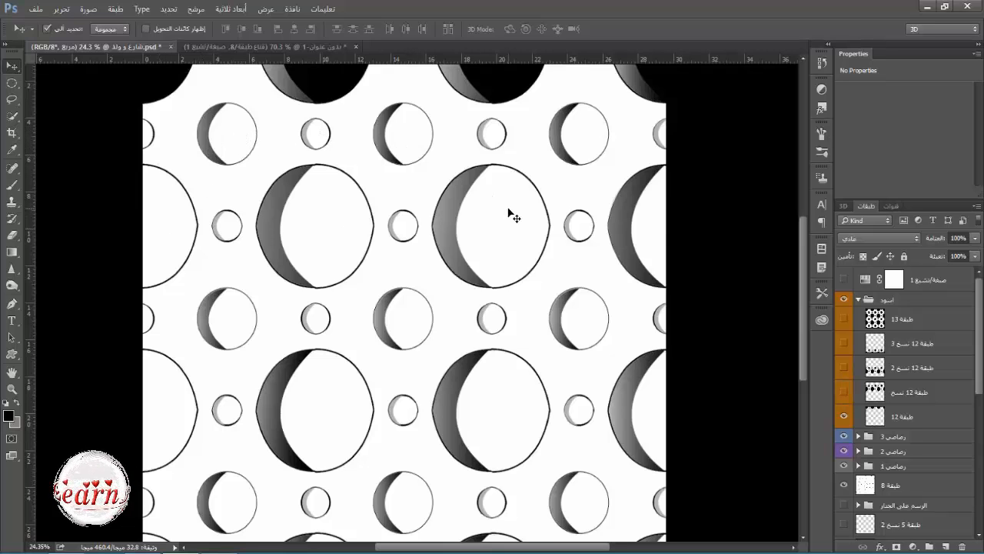
left_click(845, 394)
left_click(845, 394)
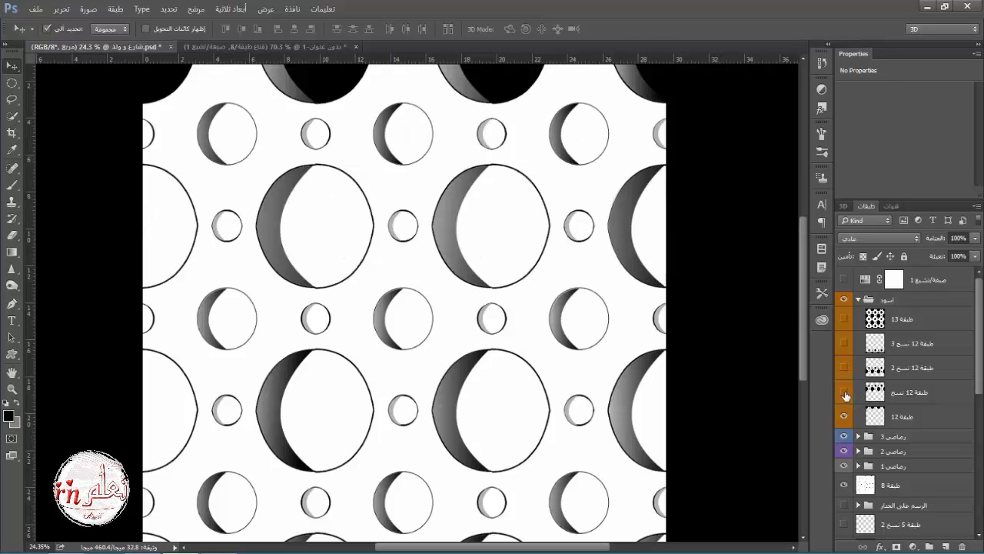
left_click(845, 394)
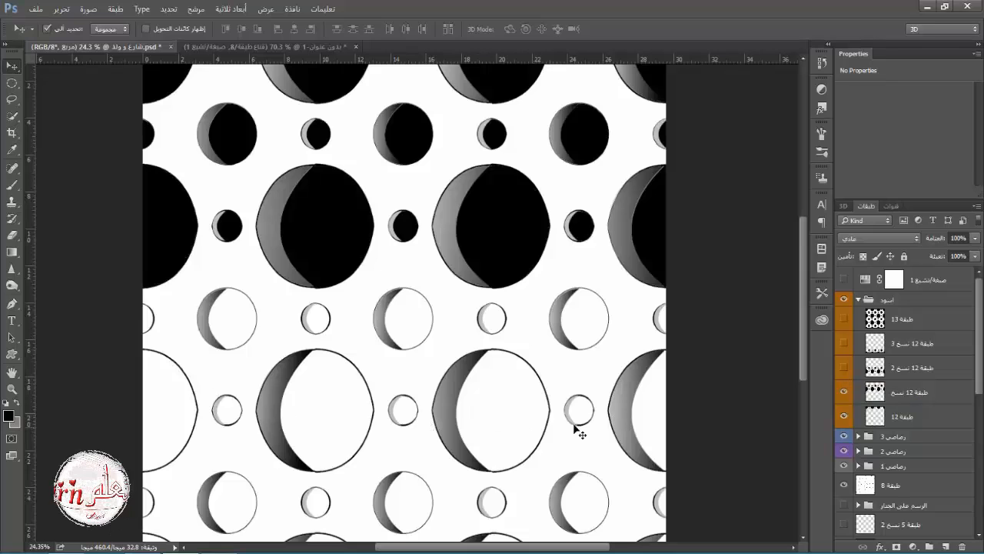
Reveal the black fill layers طبقة 12 نسخ 2, طبقة 12 نسخ 3 and طبقة 13, leaving the group اسود collapsed
left_click(845, 372)
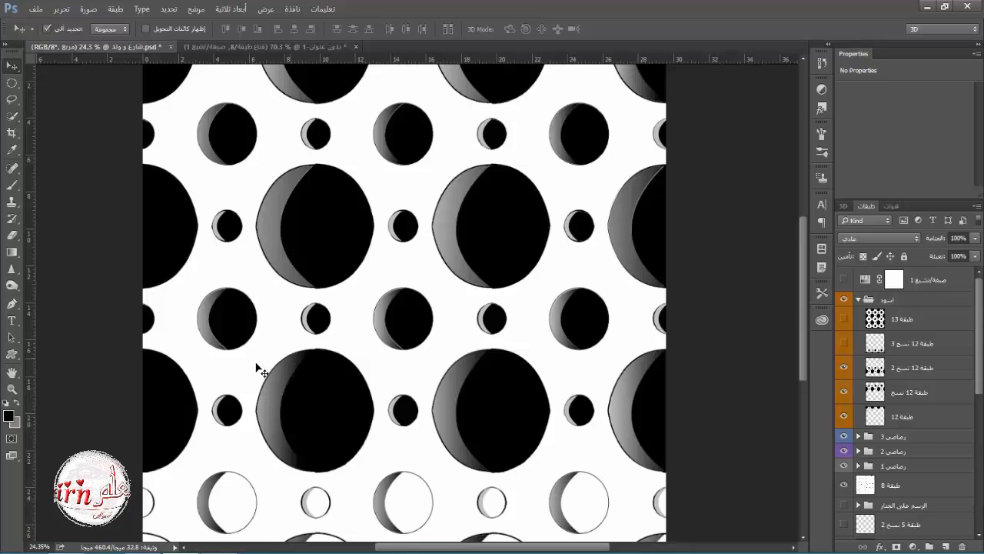
left_click(843, 369)
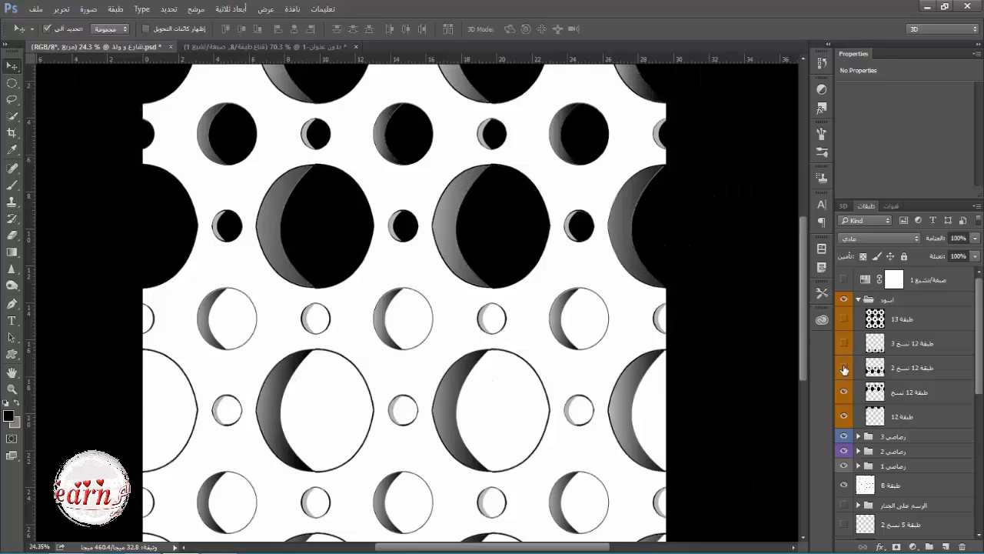
left_click(843, 368)
left_click(843, 345)
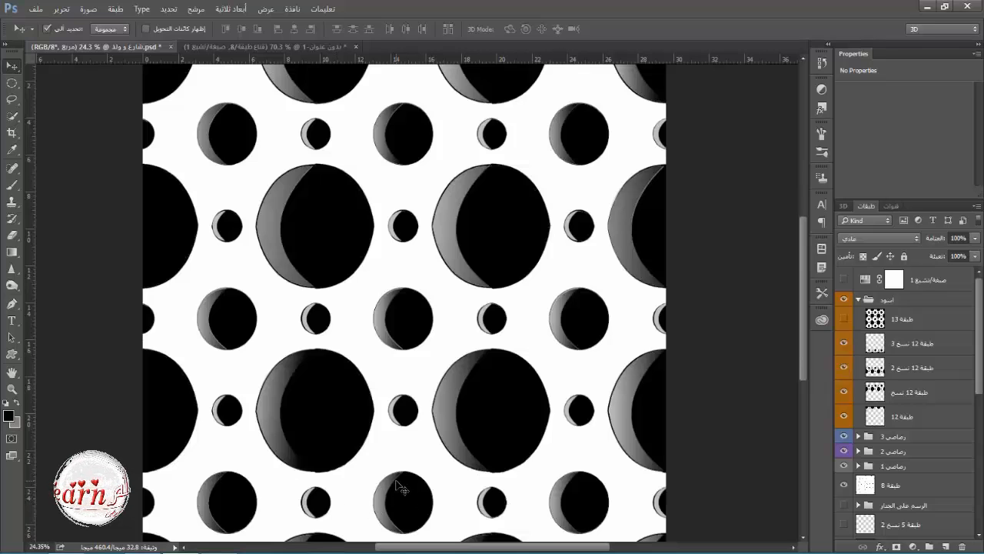
left_click(845, 322)
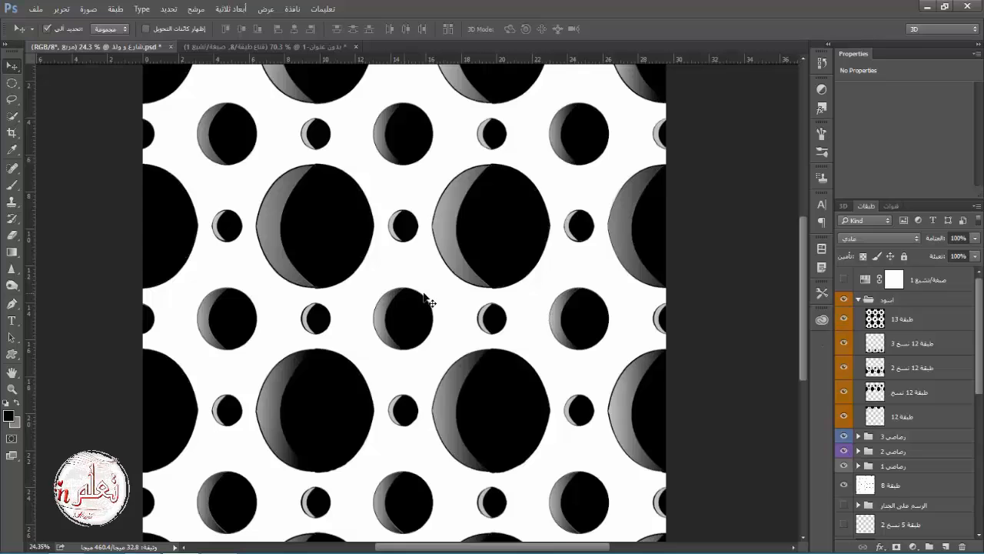
left_click(859, 300)
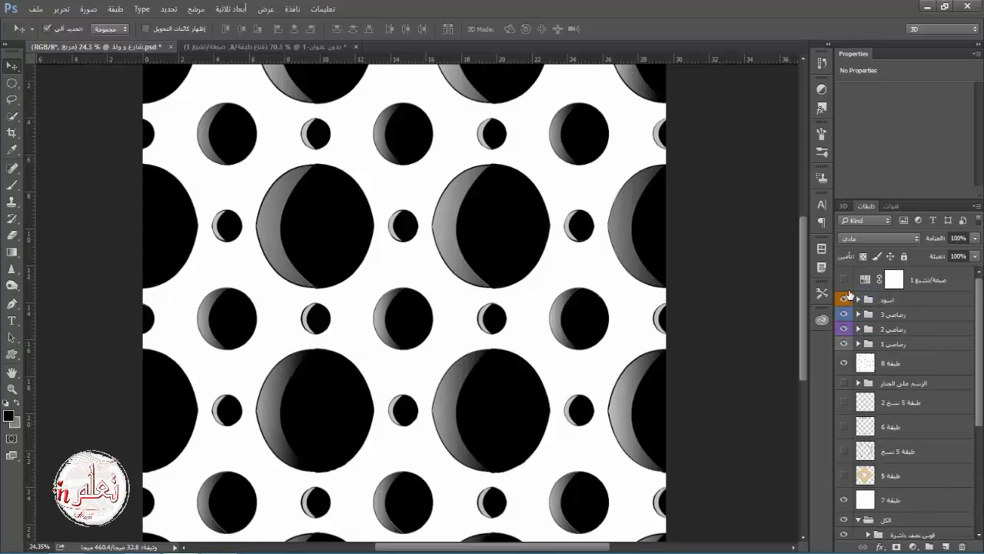
Show the hue/saturation adjustment layer صبغة/تشبع 1 to tint the grey shading red, with the hue at 360
left_click(845, 281)
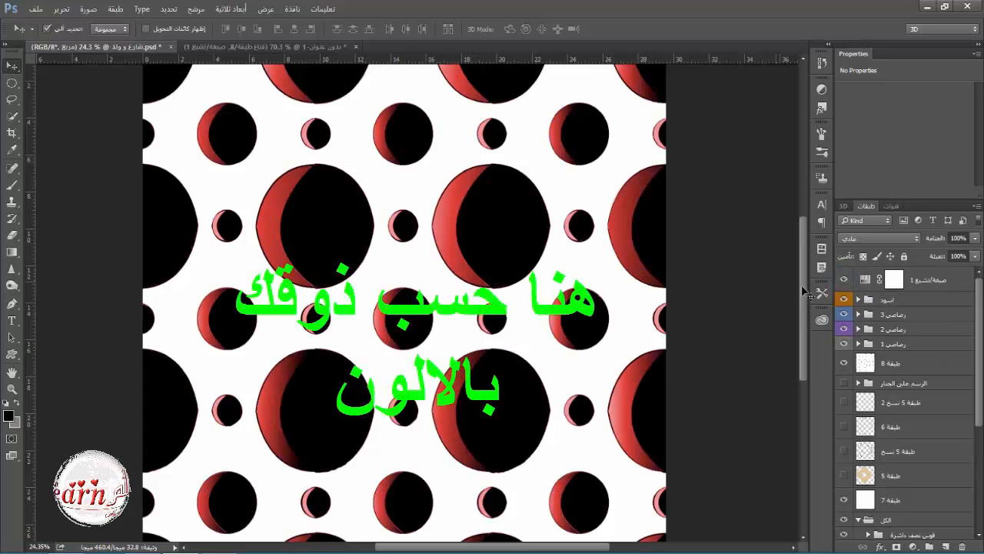
left_click(844, 279)
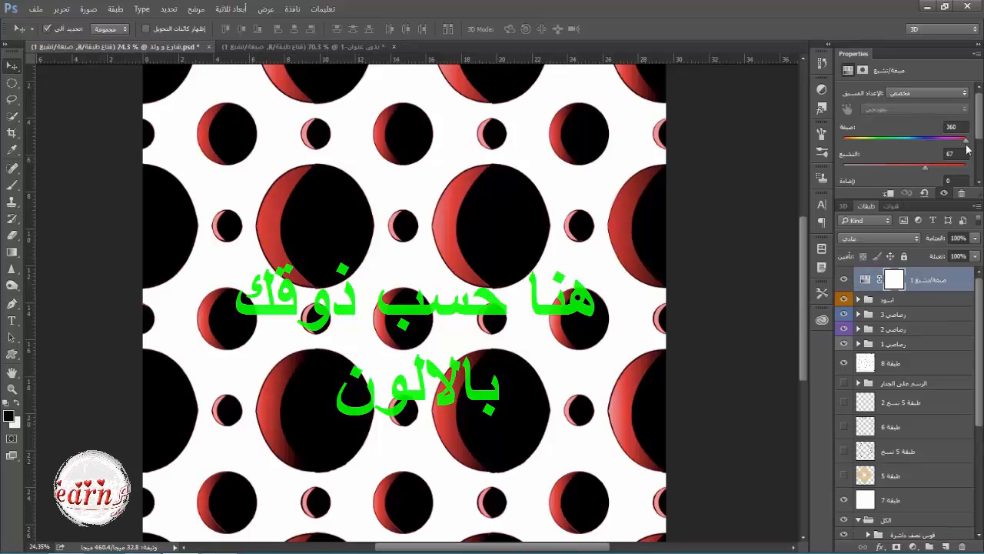
mouse_move(965, 139)
left_mouse_down()
mouse_move(849, 140)
mouse_move(963, 153)
mouse_move(871, 139)
mouse_move(966, 139)
left_mouse_up()
Switch to the untitled document with the finished pattern, show its text layer هذا الشكل النهائي على الحائط او الجدار, and nudge the text slightly right
key("ctrl+Tab")
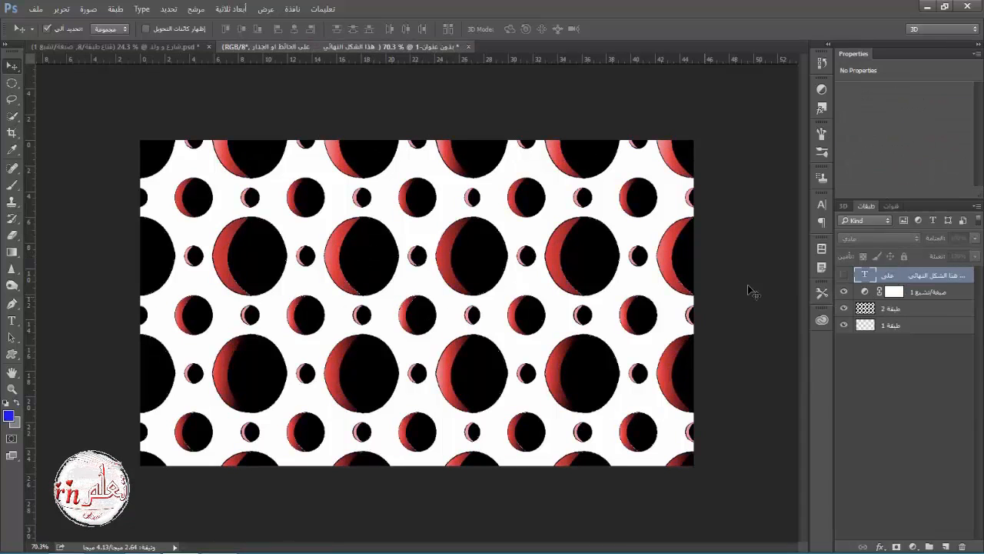
left_click(845, 275)
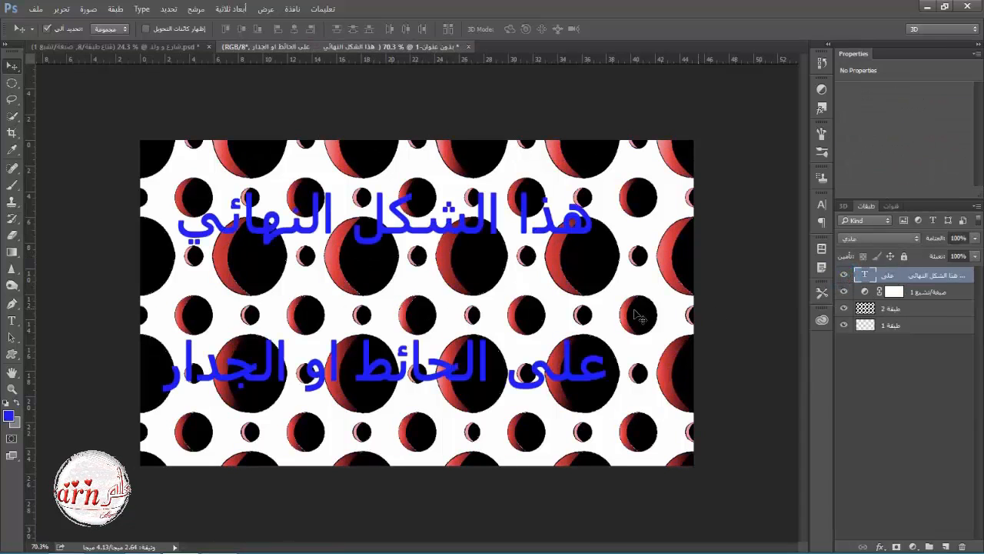
key("shift+Right")
key("shift+Right")
key("shift+Right")
key("shift+Right")
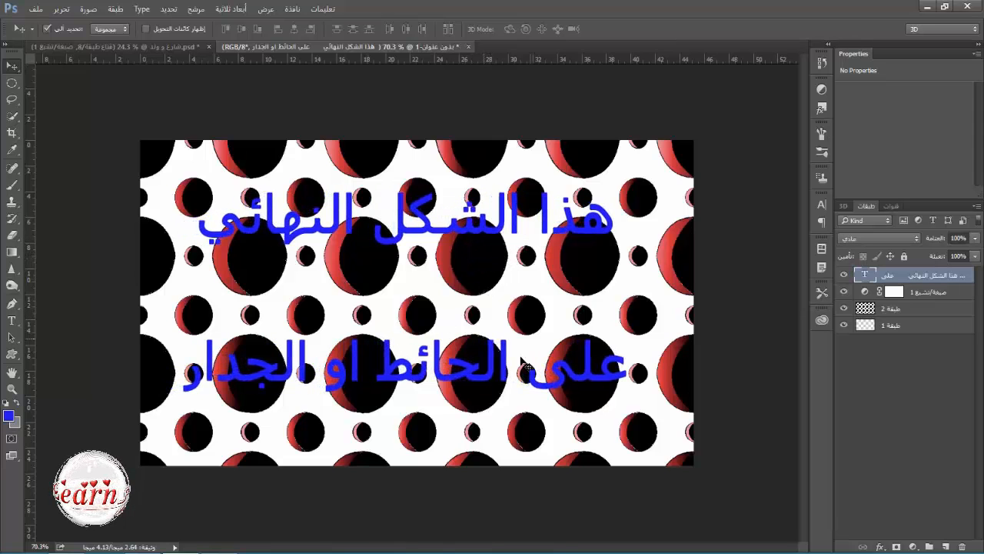
Toggle the circle pattern layer طبقة 2 off and back on beneath the text
left_click(845, 308)
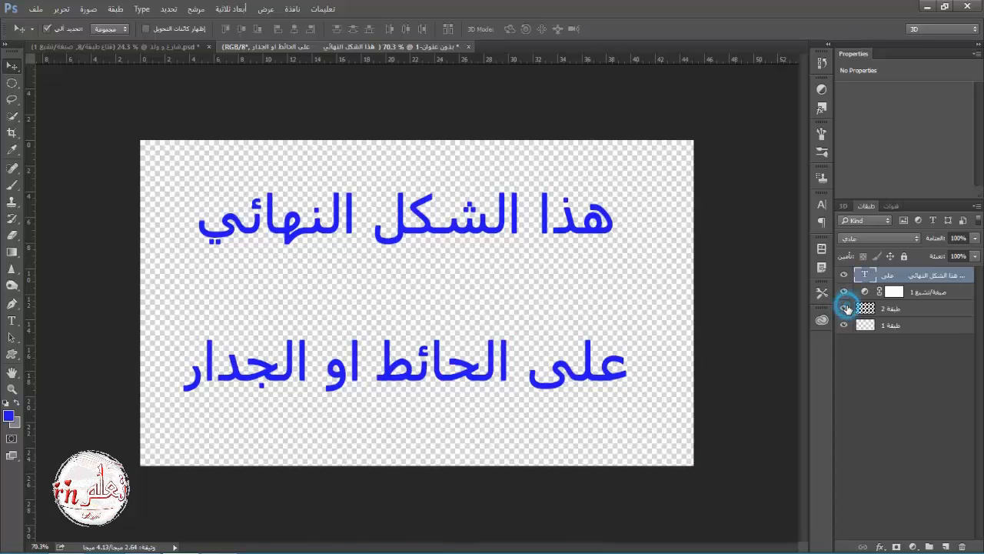
left_click(845, 309)
left_click(845, 308)
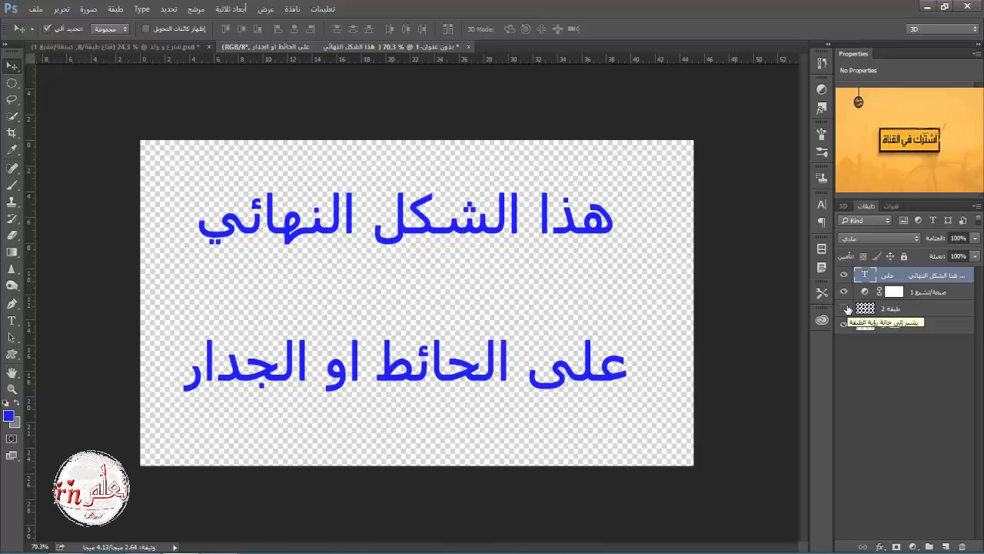
left_click(846, 309)
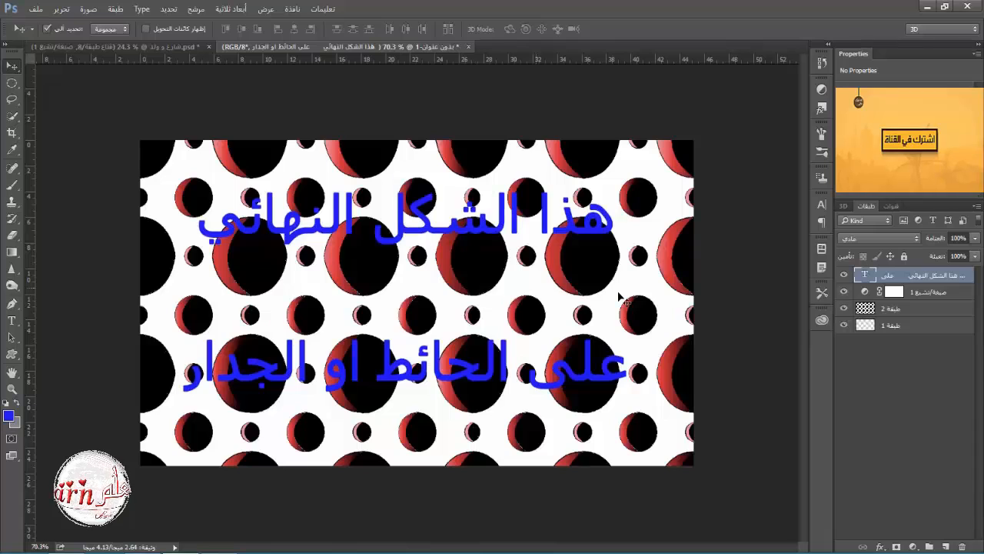
Toggle the text layer off and back on to view the finished pattern, and compare it with the original stencil document
left_click(844, 276)
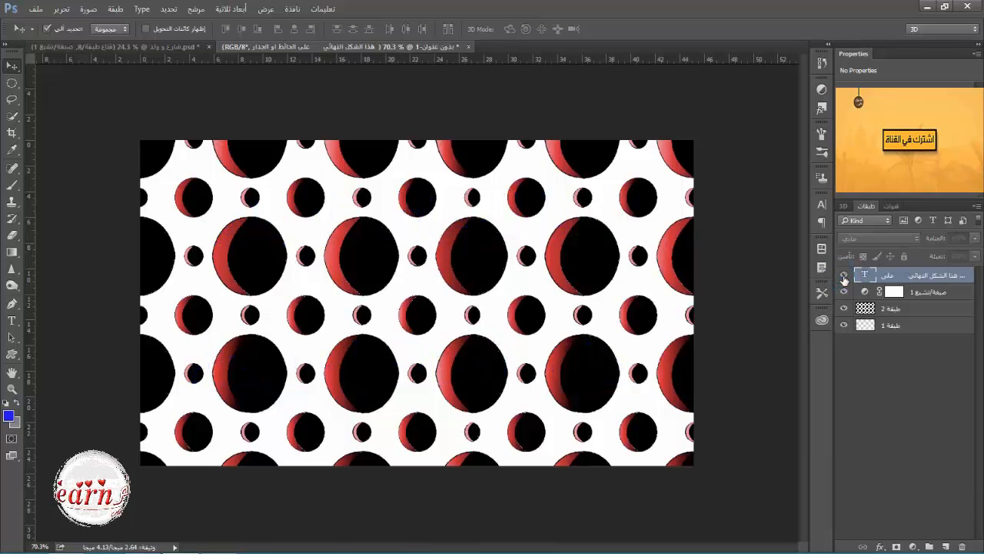
left_click(844, 276)
left_click(845, 277)
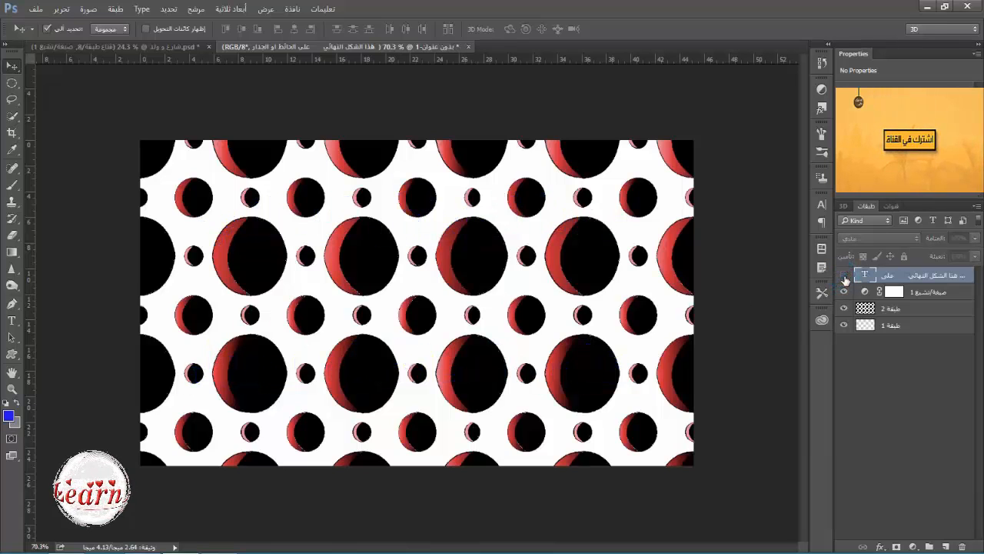
left_click(844, 276)
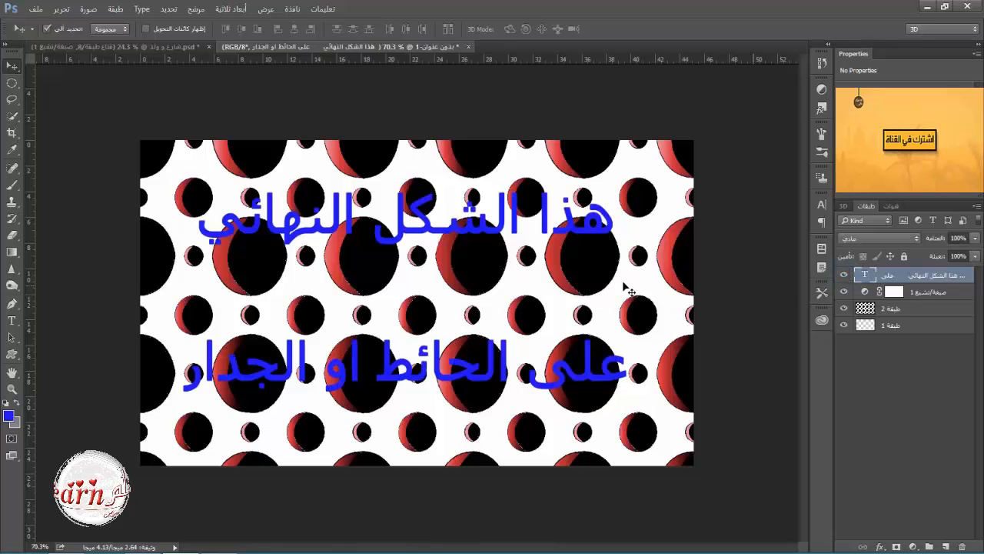
left_click(165, 48)
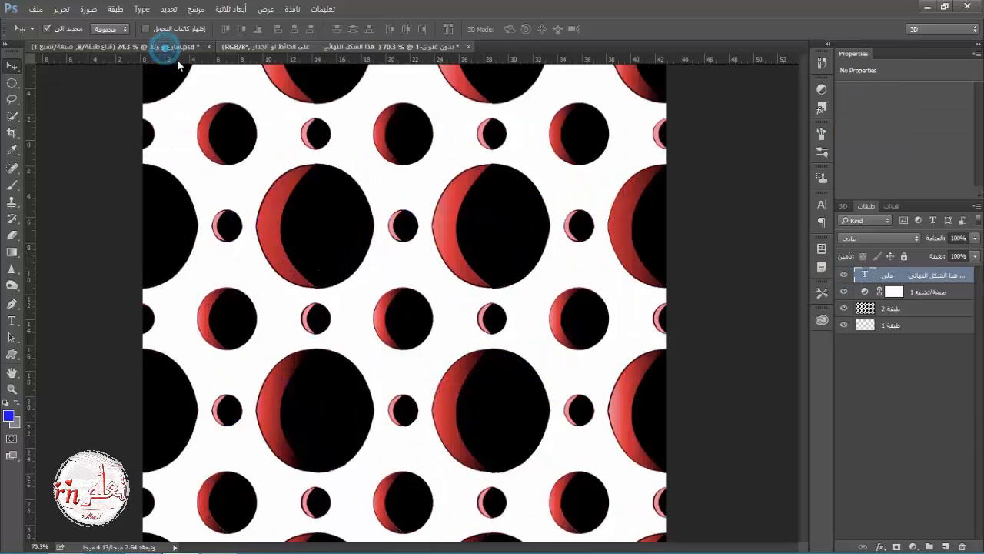
left_click(382, 47)
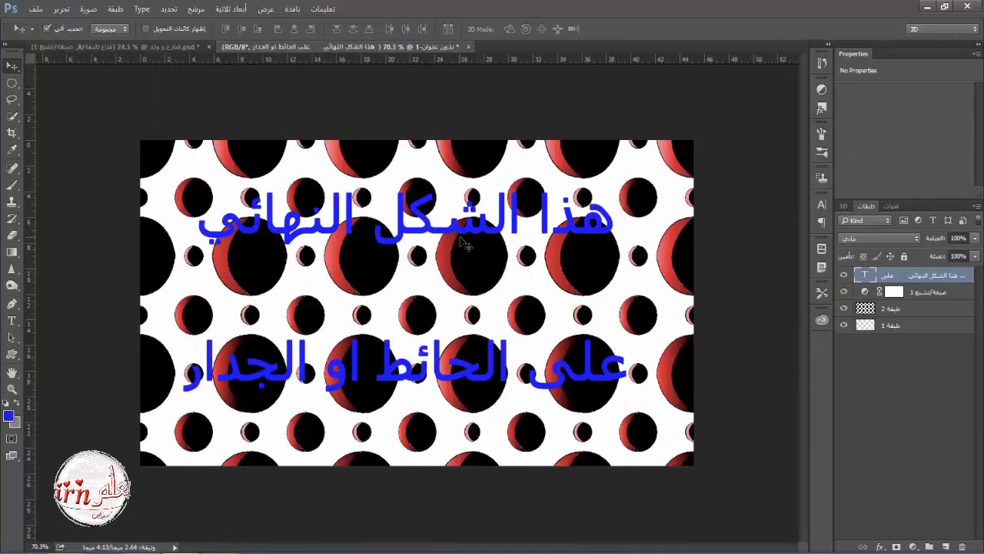
Switch to the YouTube video page in Chrome, subscribe to the channel تعلم Learn, and save the setting to receive all its notifications
left_click(928, 7)
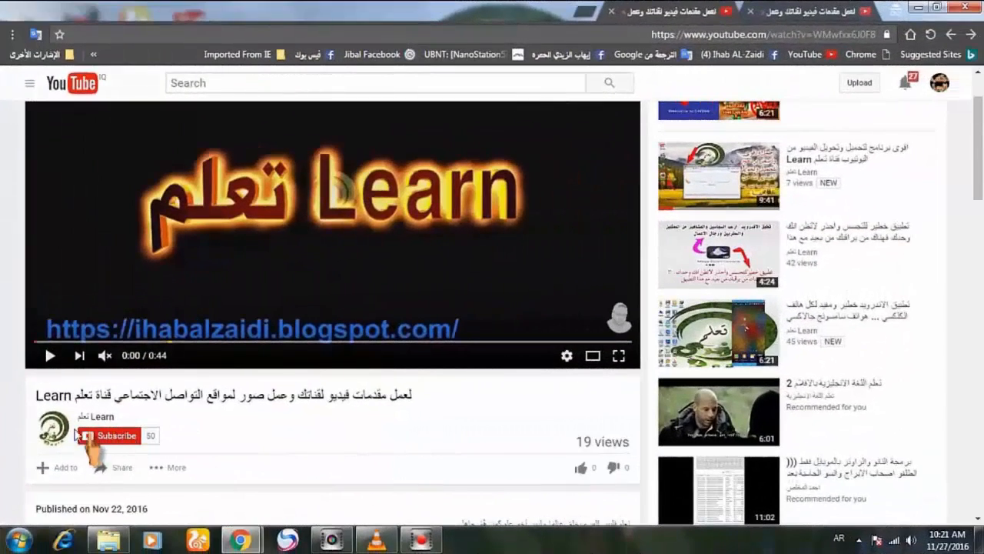
left_click(113, 437)
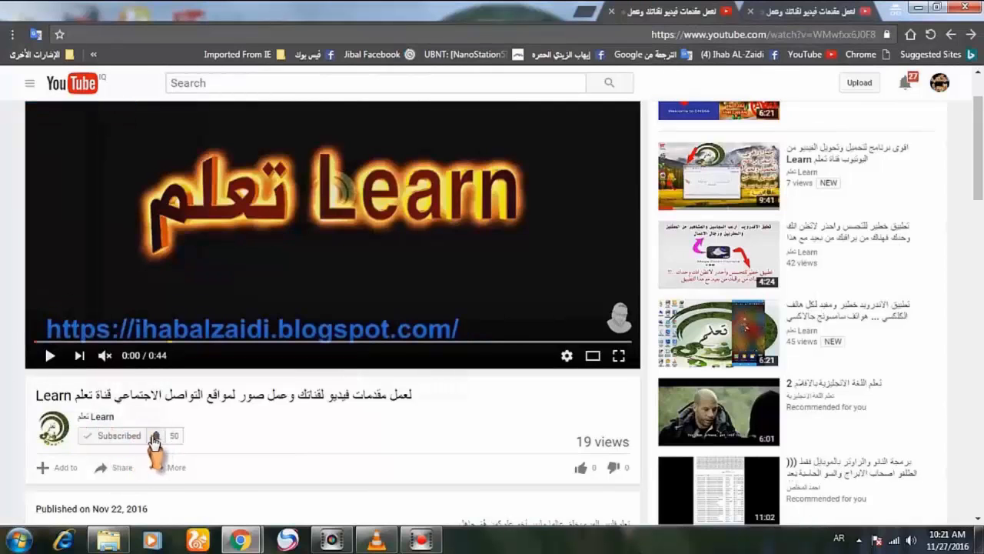
left_click(157, 436)
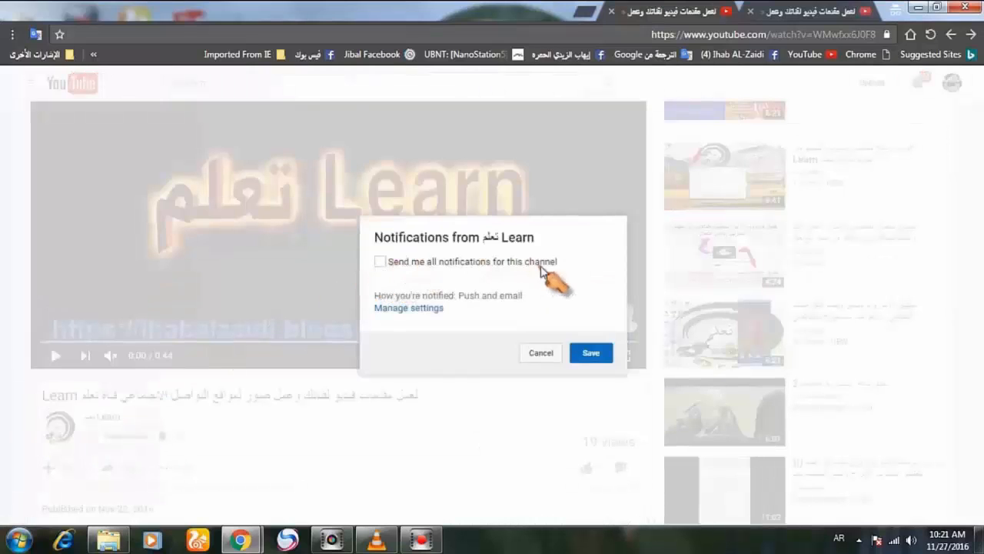
left_click(380, 263)
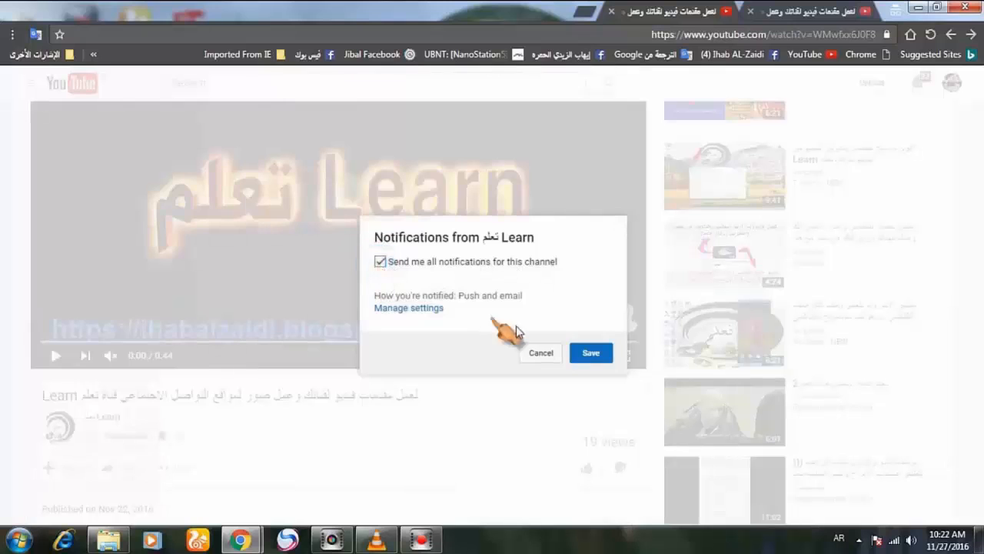
left_click(589, 354)
Like the video on its YouTube page
scroll(431, 373, "down", 2)
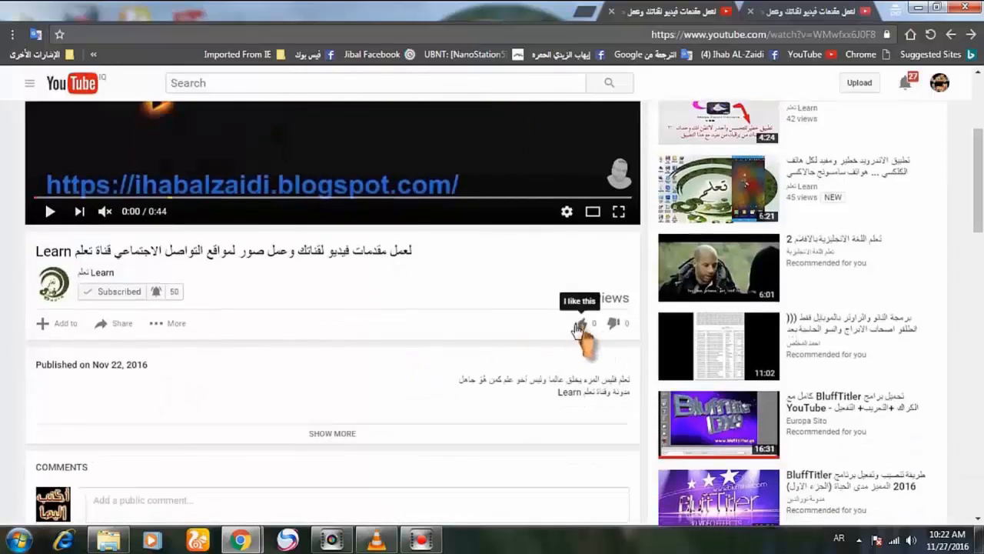
left_click(581, 324)
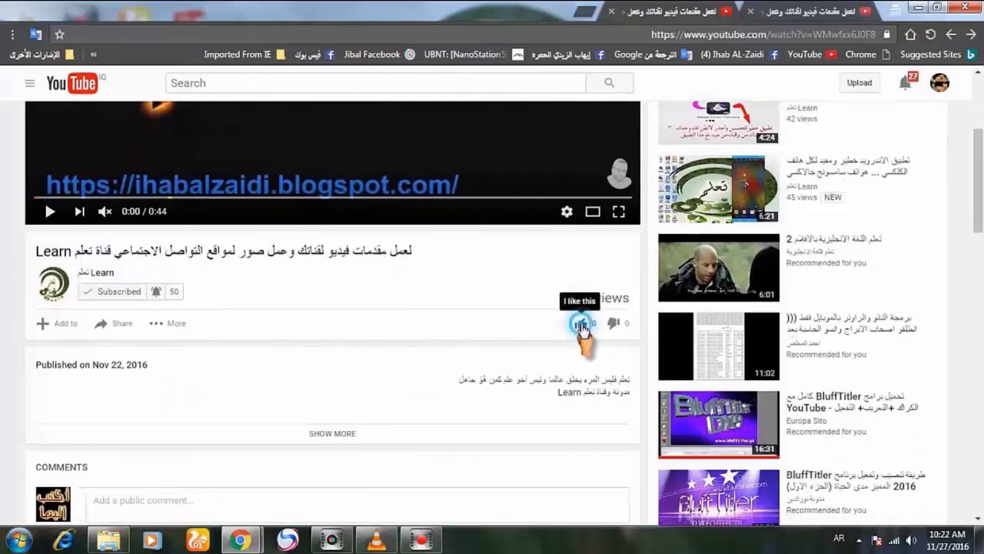